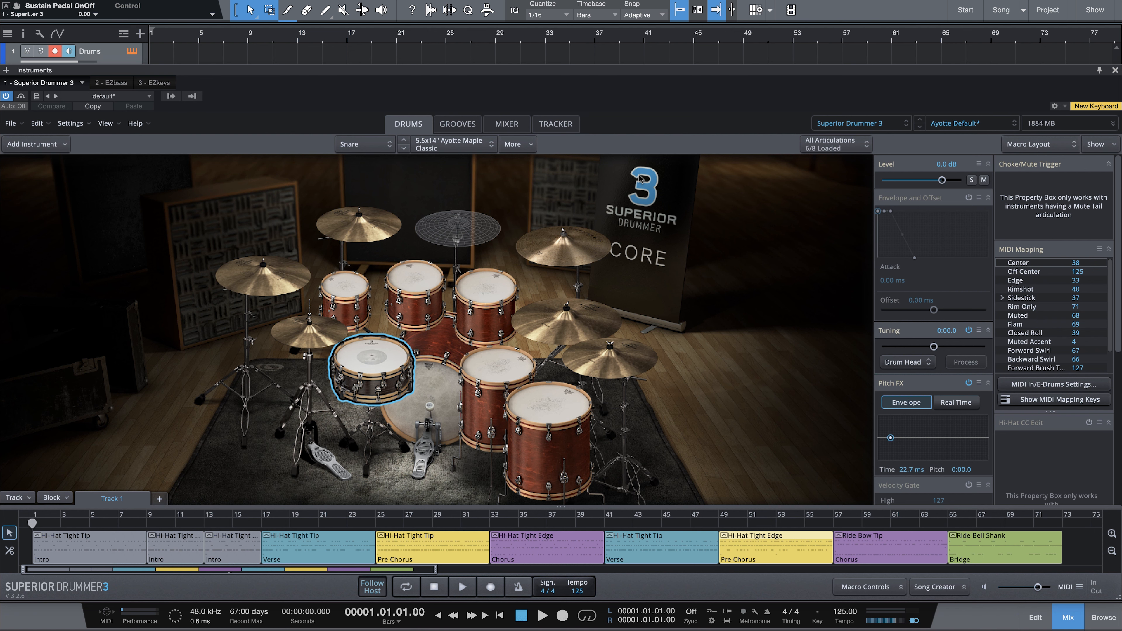
Switch to the EZbass instrument and play the bass track from the start for about eight bars
click(106, 83)
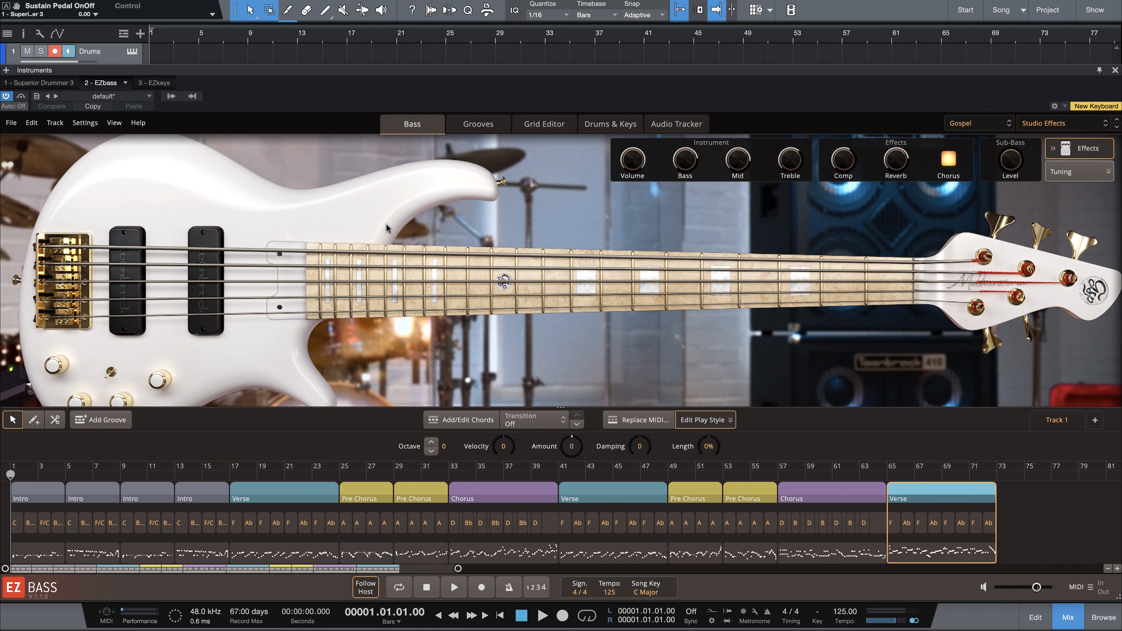
key(space)
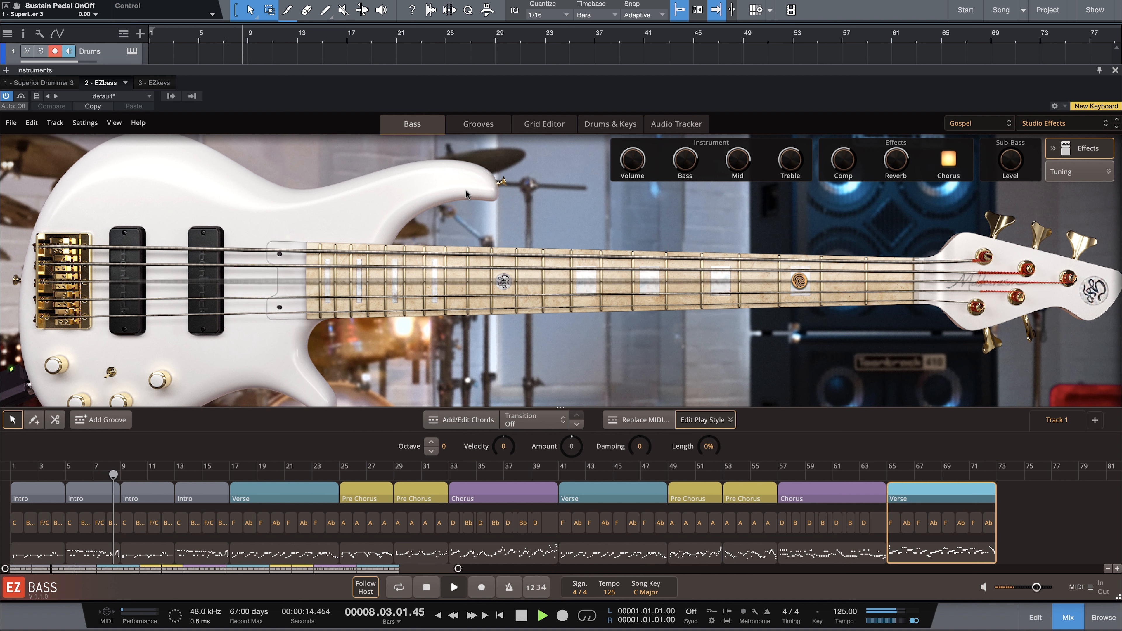
key(space)
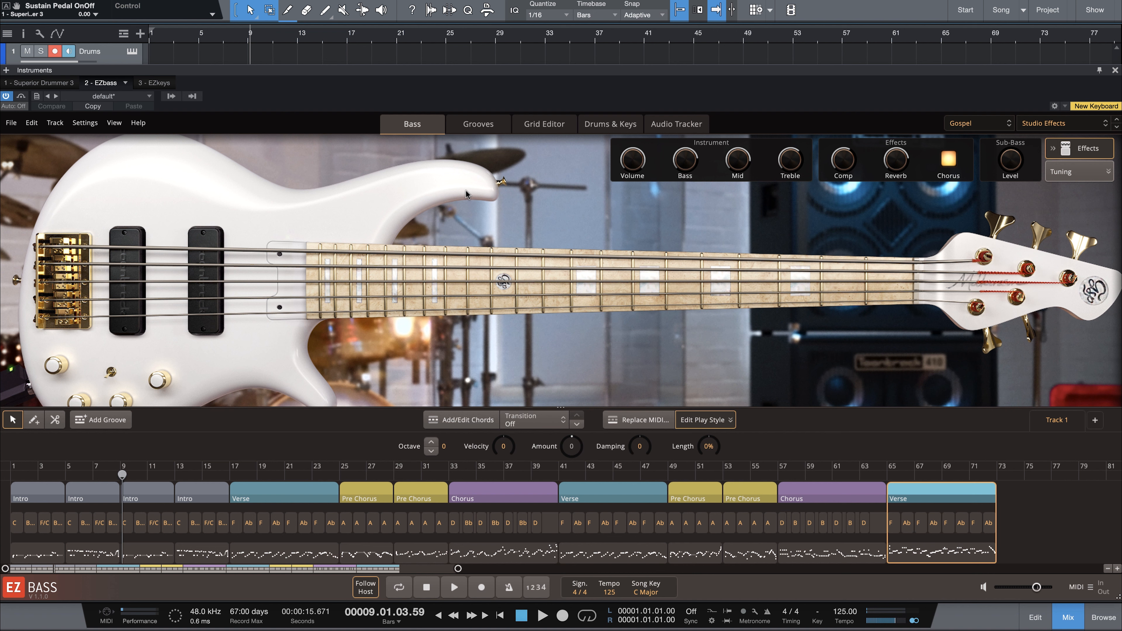
Open the third Intro block, starting at bar 9, in the Grid Editor and play it through
double_click(156, 557)
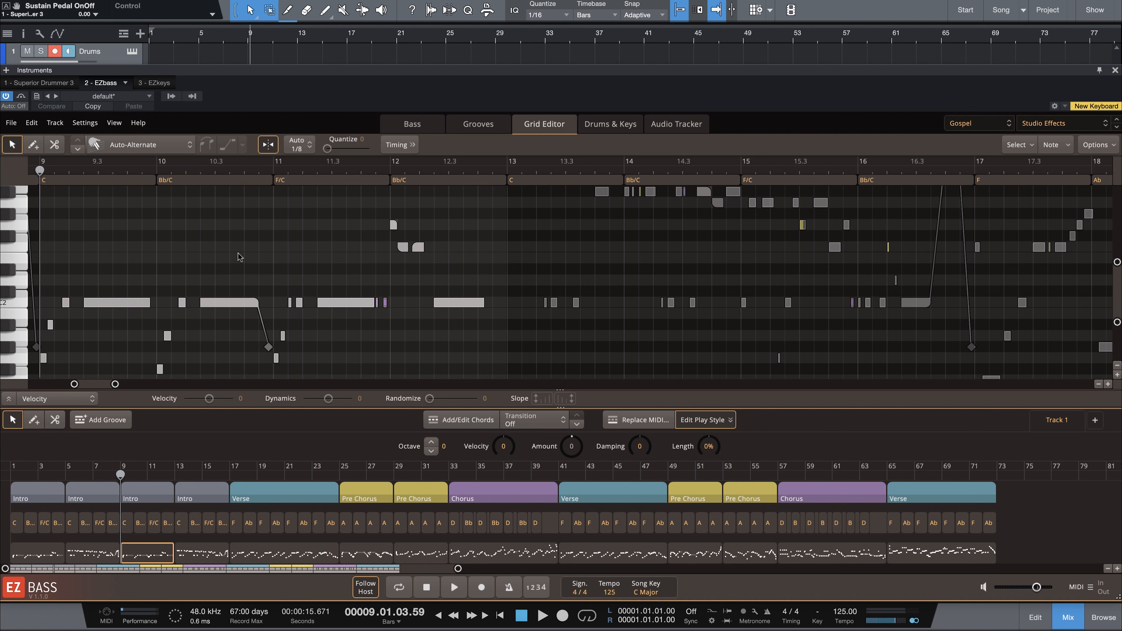
key(space)
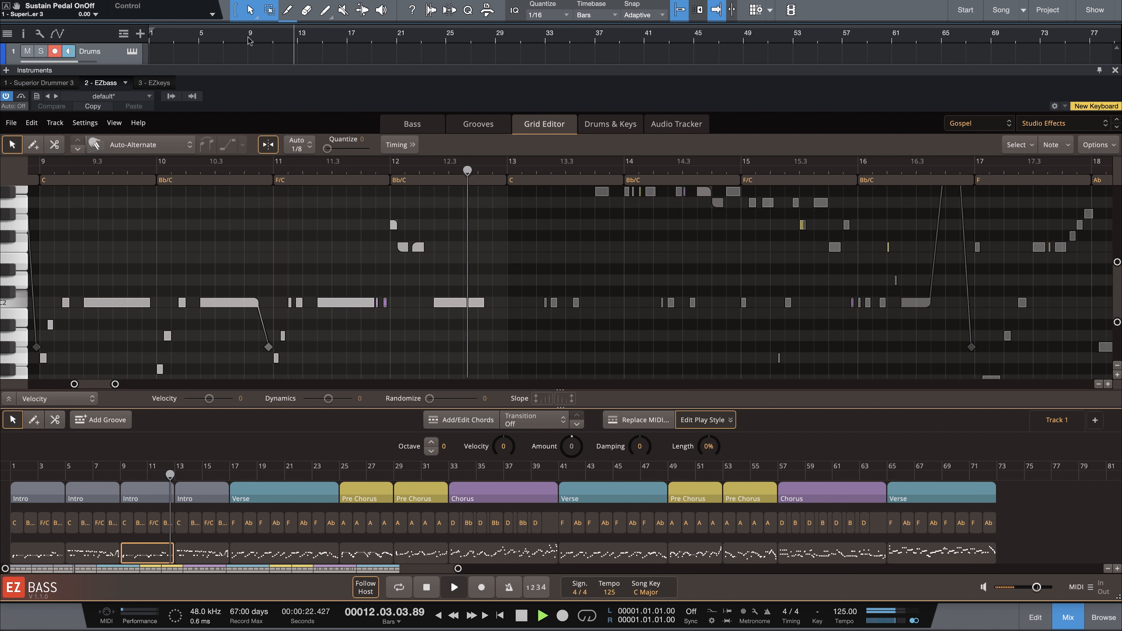
key(space)
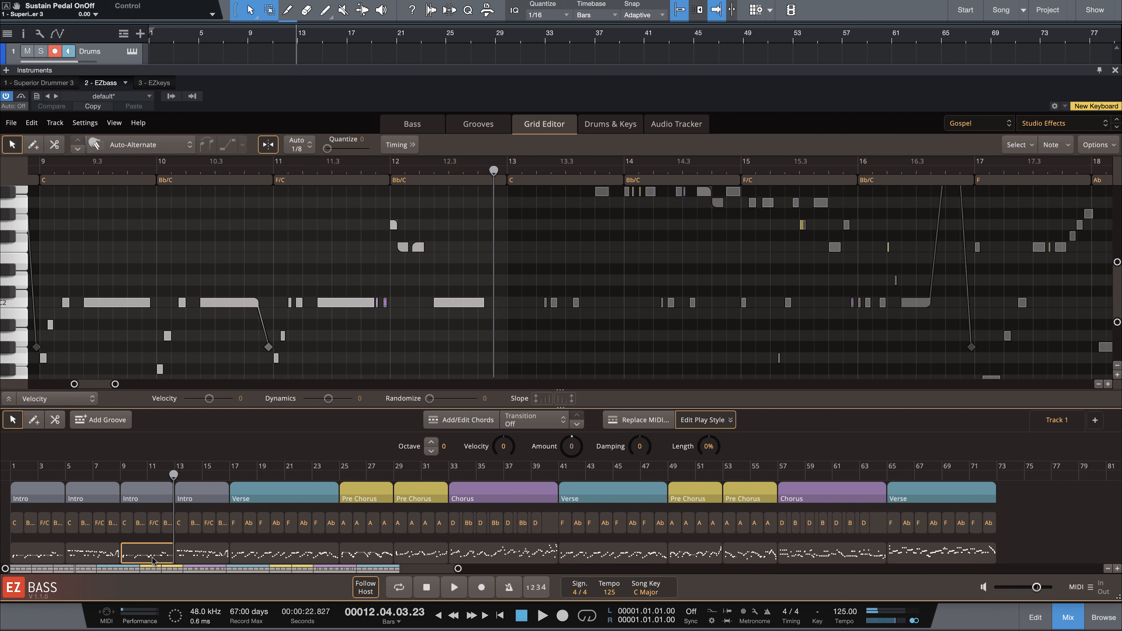
Raise the play style Amount of the third Intro block to +6 and play the block from bar 9
click(730, 420)
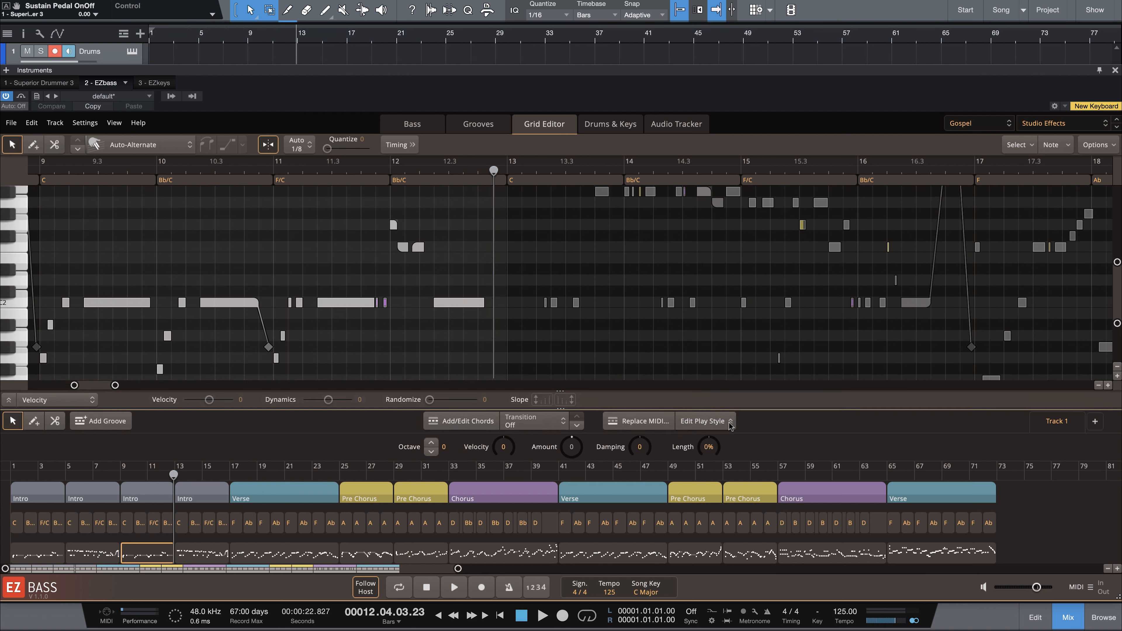
click(730, 450)
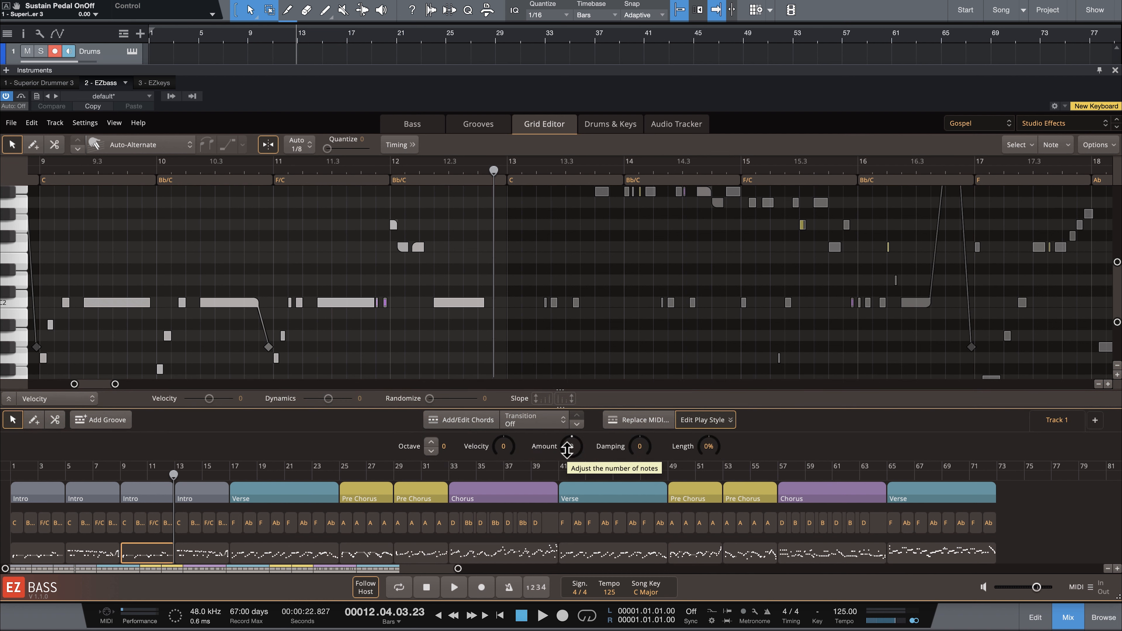
drag(567, 449, 580, 377)
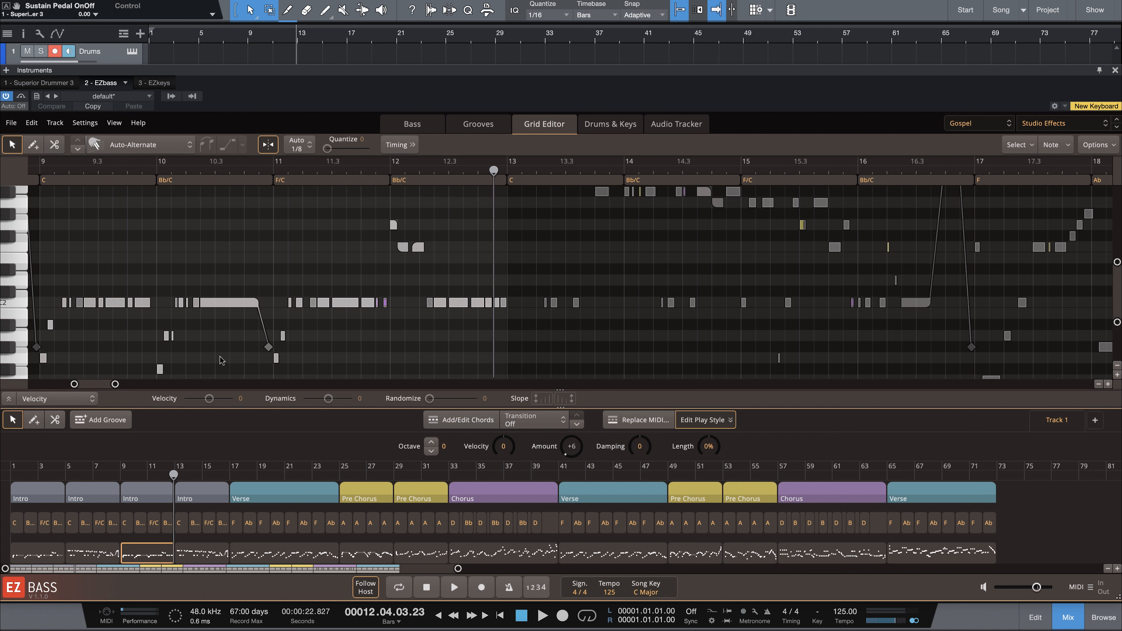
click(250, 39)
key(space)
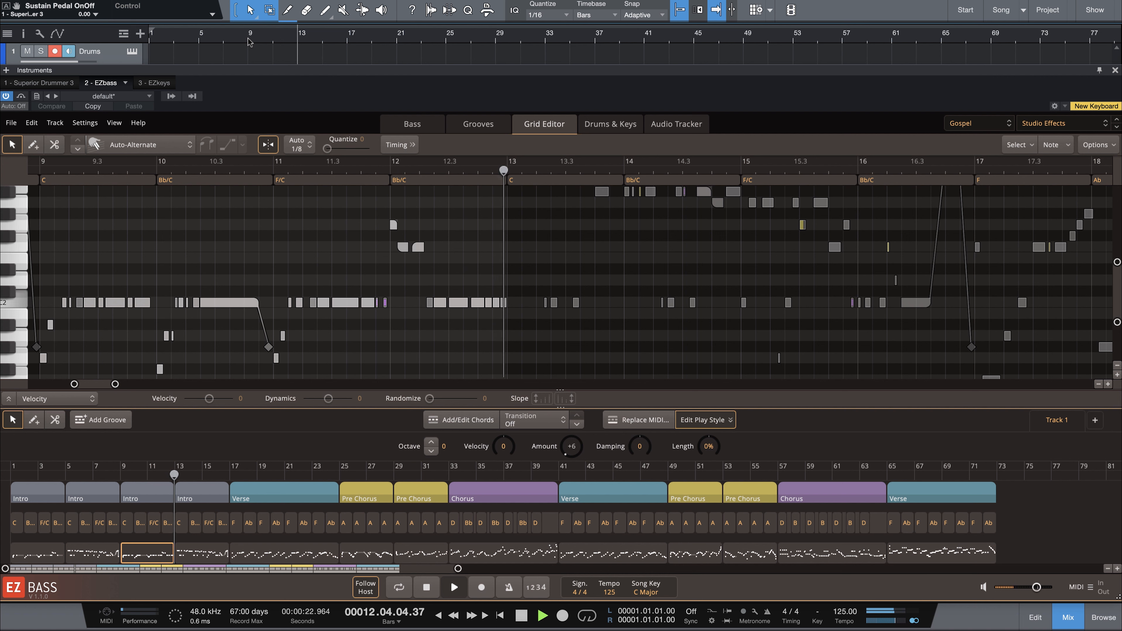
key(space)
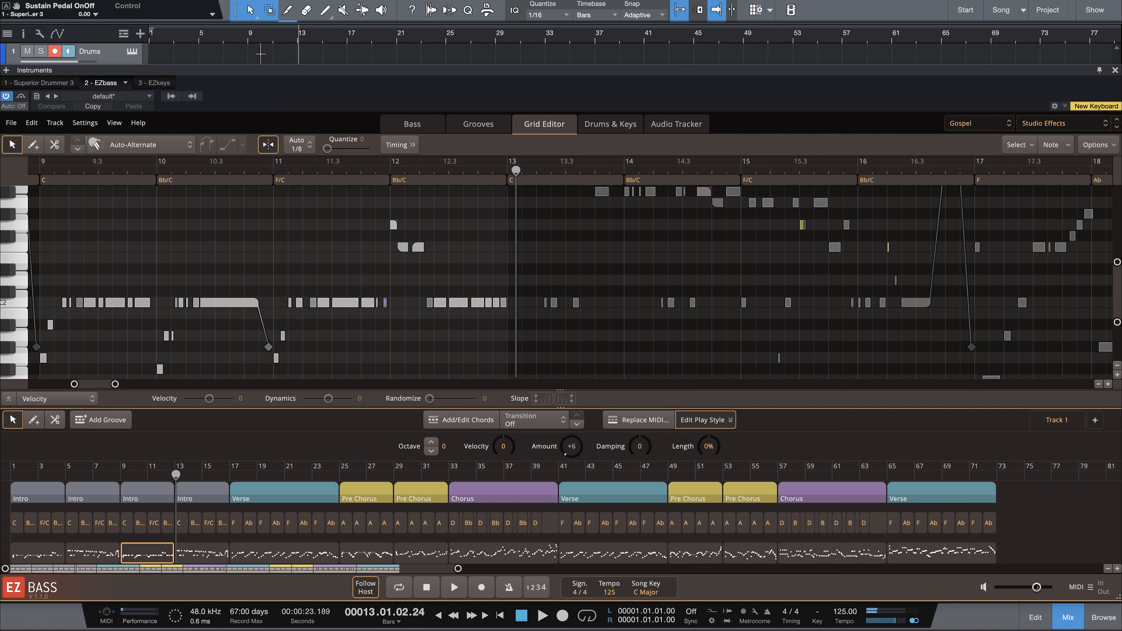
Play the bass track from bar 21 through most of the first Pre Chorus
click(396, 40)
key(space)
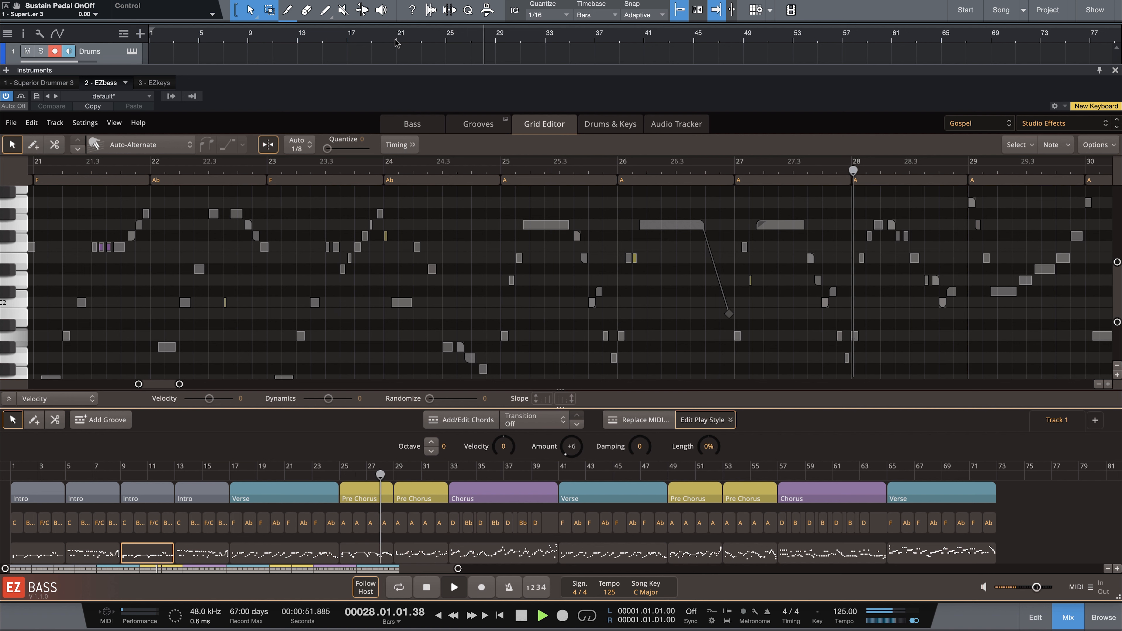
key(space)
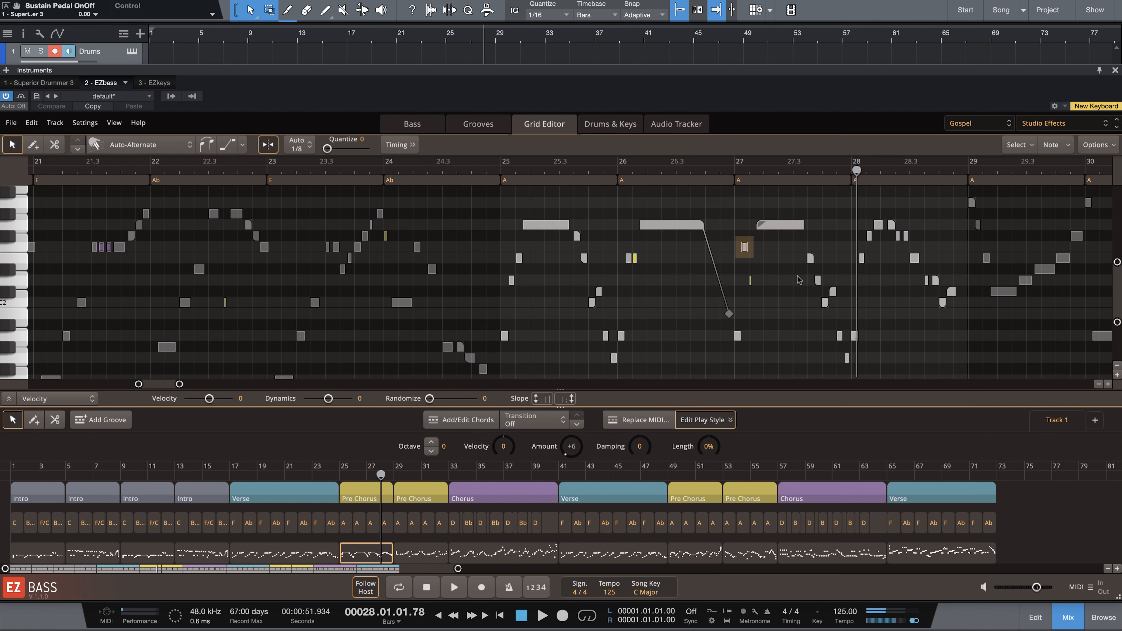
Select the short note just after the start of bar 27 and play the first Pre Chorus from bar 25
click(810, 260)
click(744, 247)
drag(744, 249, 745, 260)
click(447, 42)
key(space)
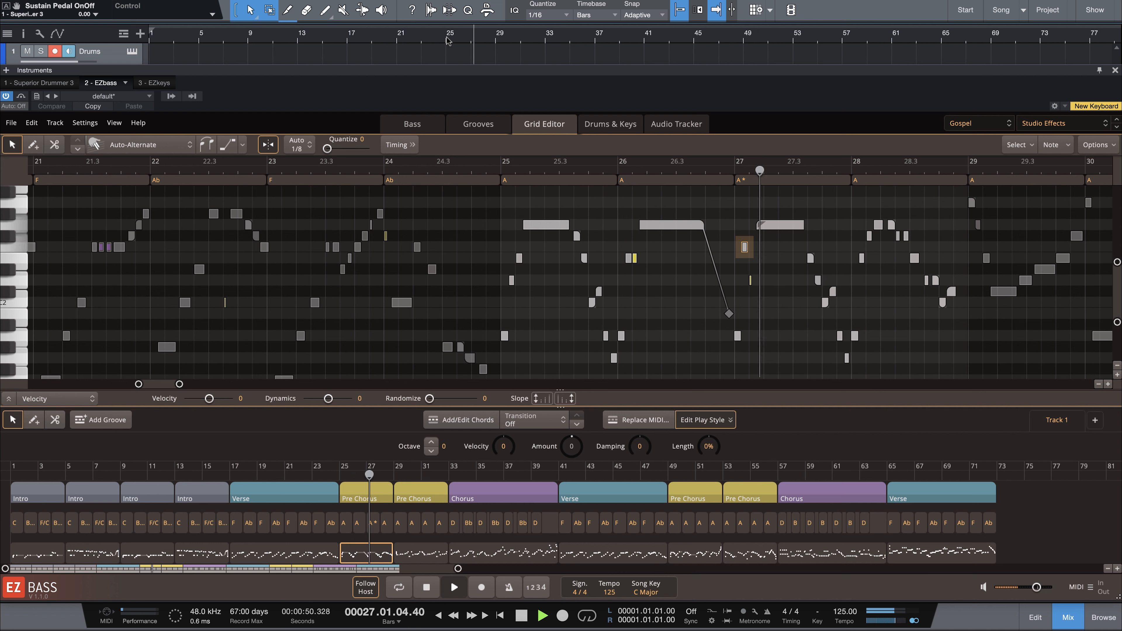
click(503, 170)
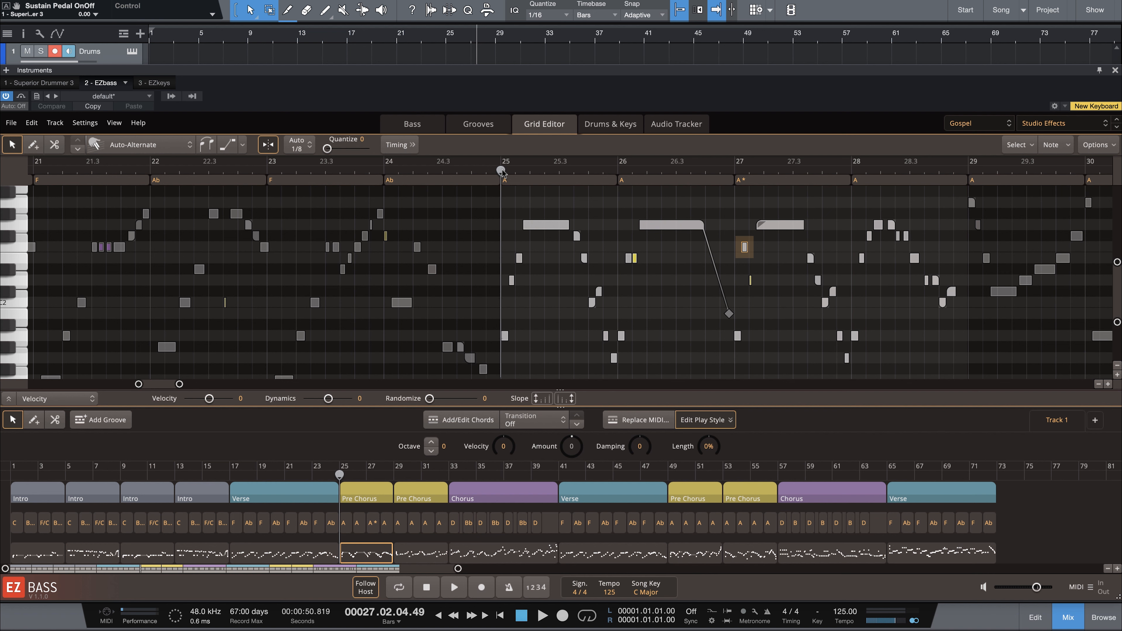
Shift the selected short note just after the start of bar 27 down by one semitone
key(Down)
key(Up)
key(Up)
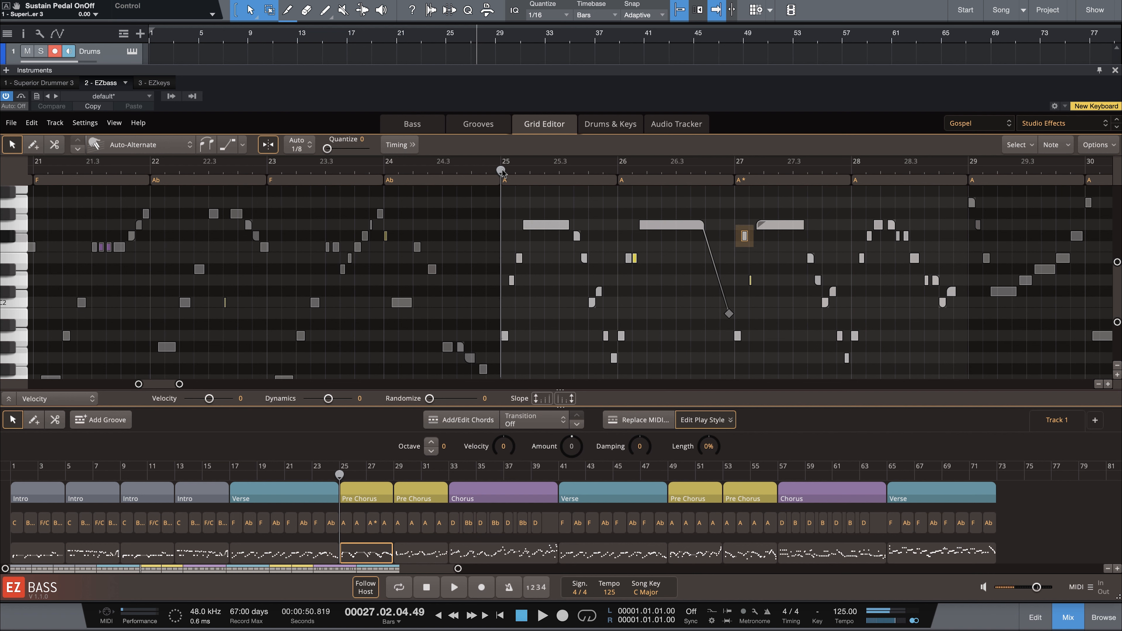
key(Down)
key(Down)
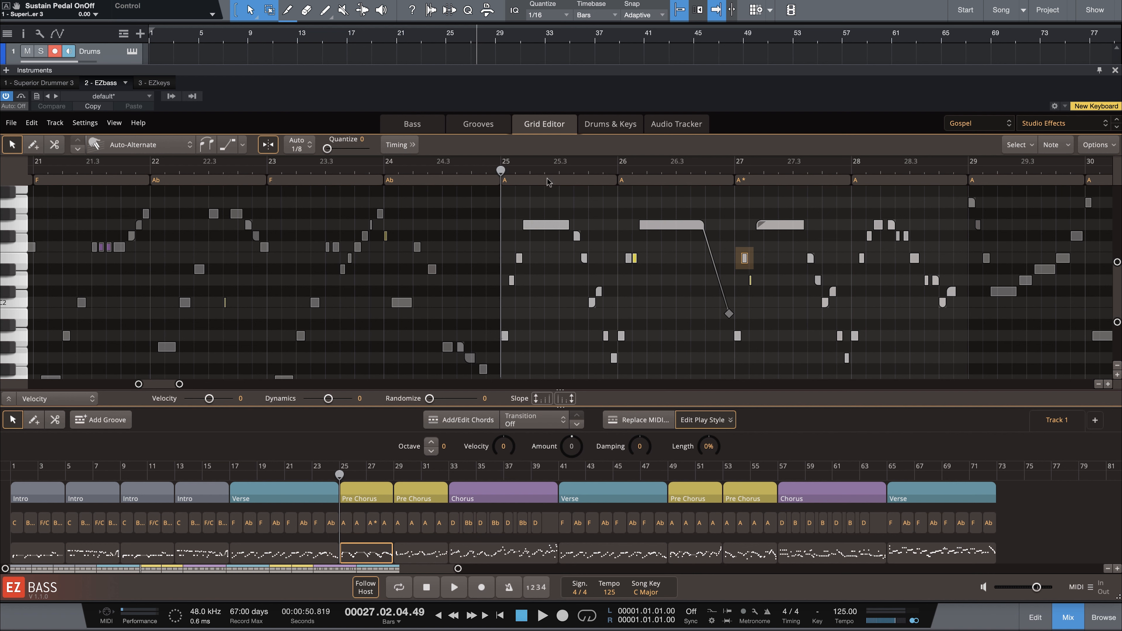
Play the first Pre Chorus from bar 25 to check the corrected note in bar 27
click(447, 40)
key(space)
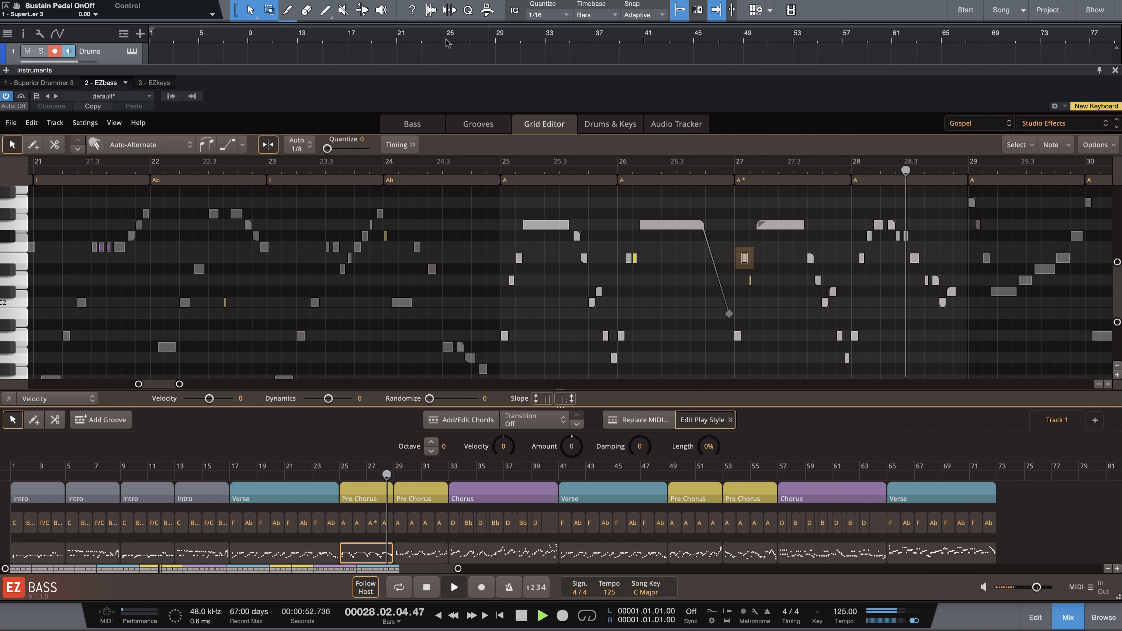
key(space)
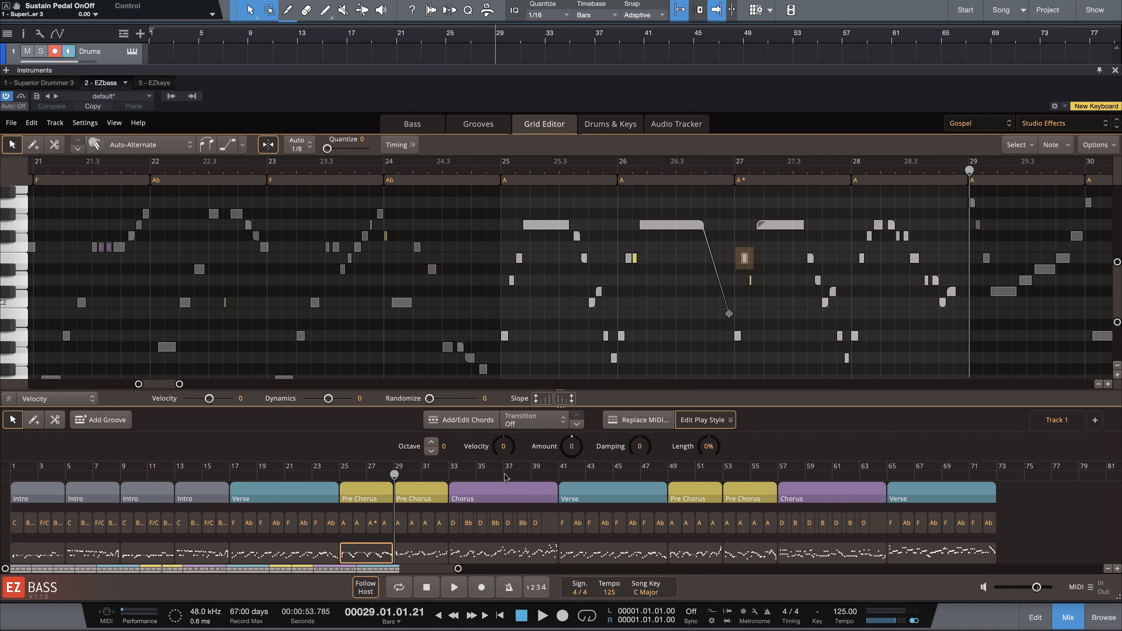
Play the end of the first Chorus from bar 37 and examine its highest notes
click(597, 44)
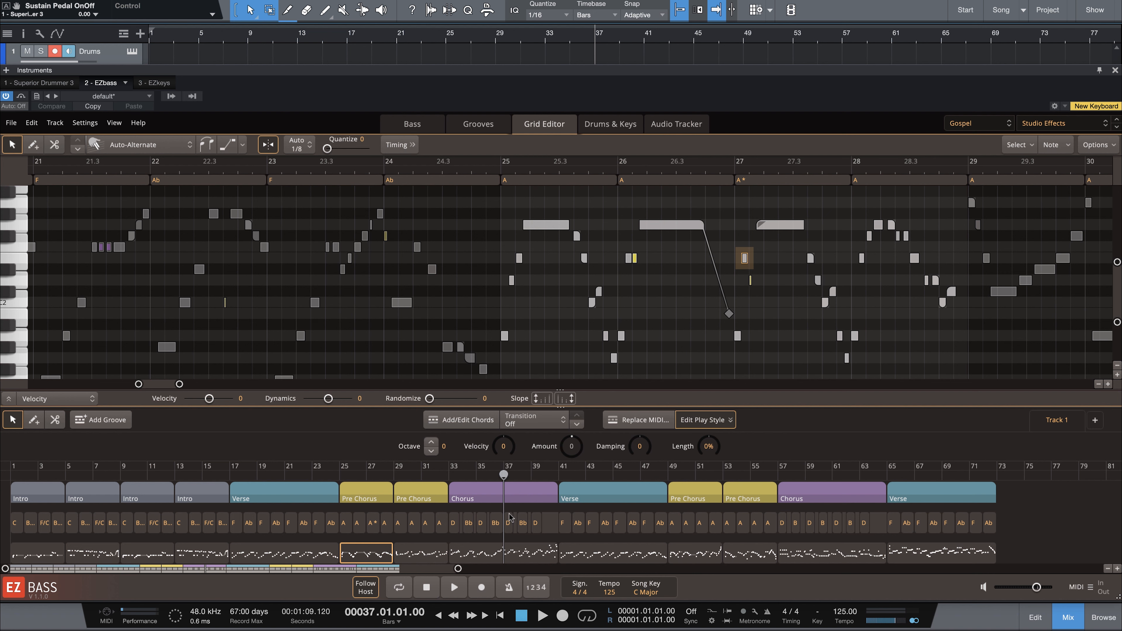
key(space)
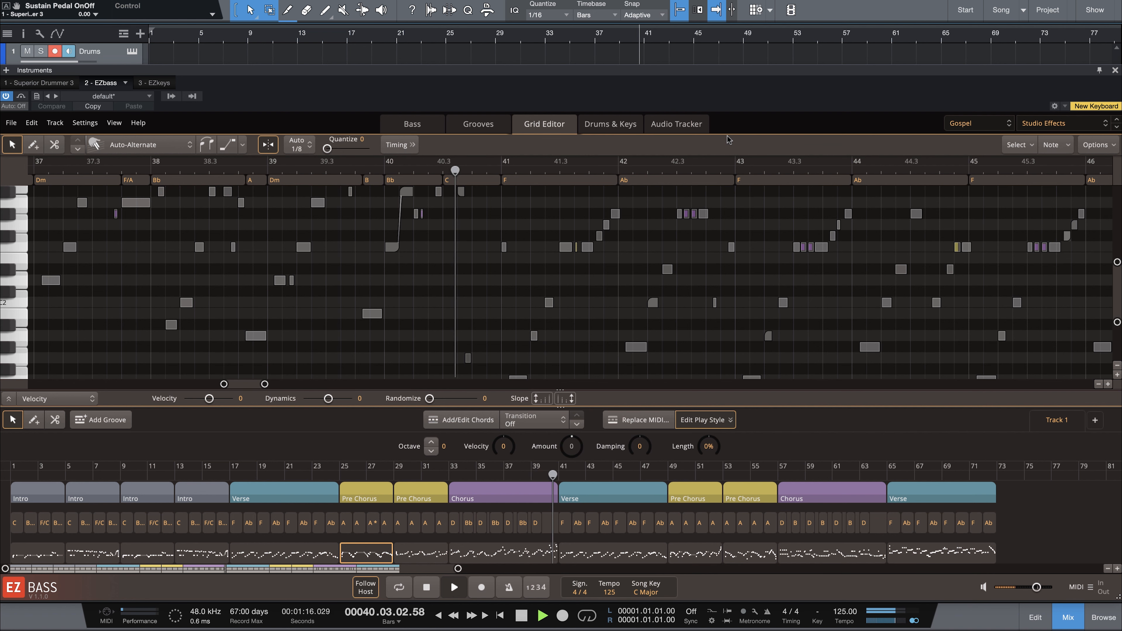
key(space)
scroll(415, 315, up, 3)
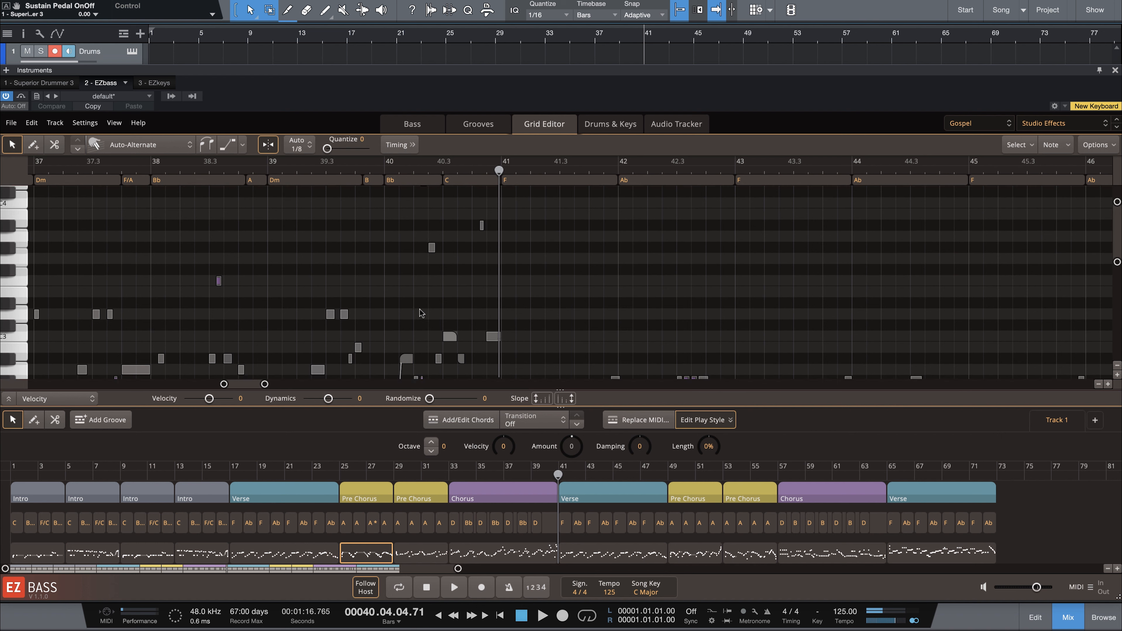
scroll(490, 273, up, 1)
scroll(475, 313, up, 1)
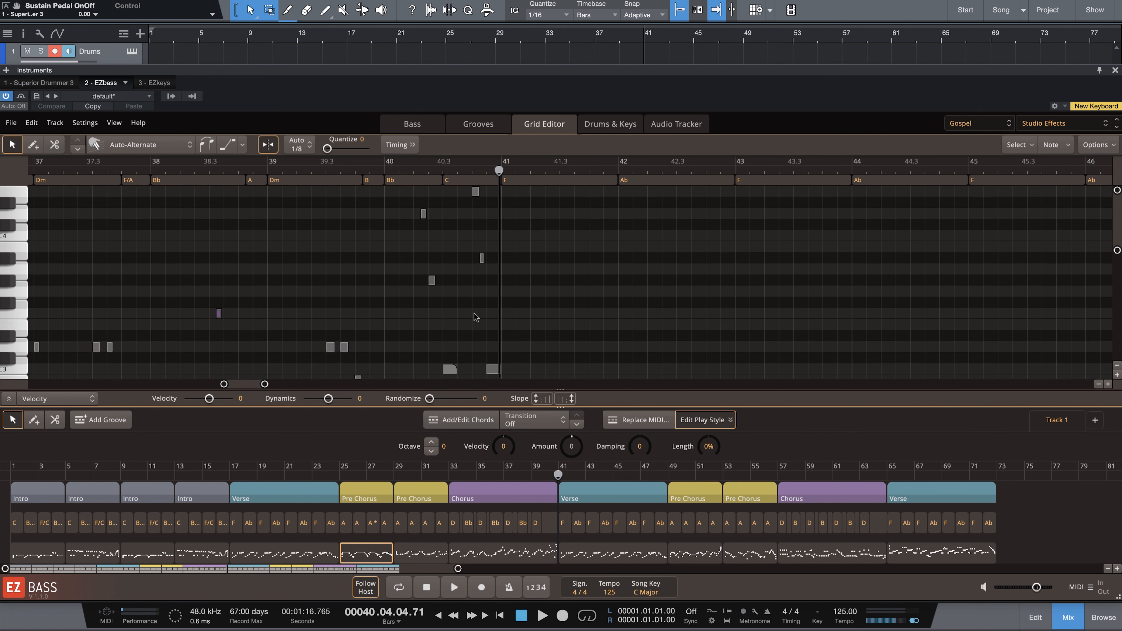
Split the second Chorus block just before bar 63 and copy its ending over bars 39 and 40 of the first Chorus
click(864, 555)
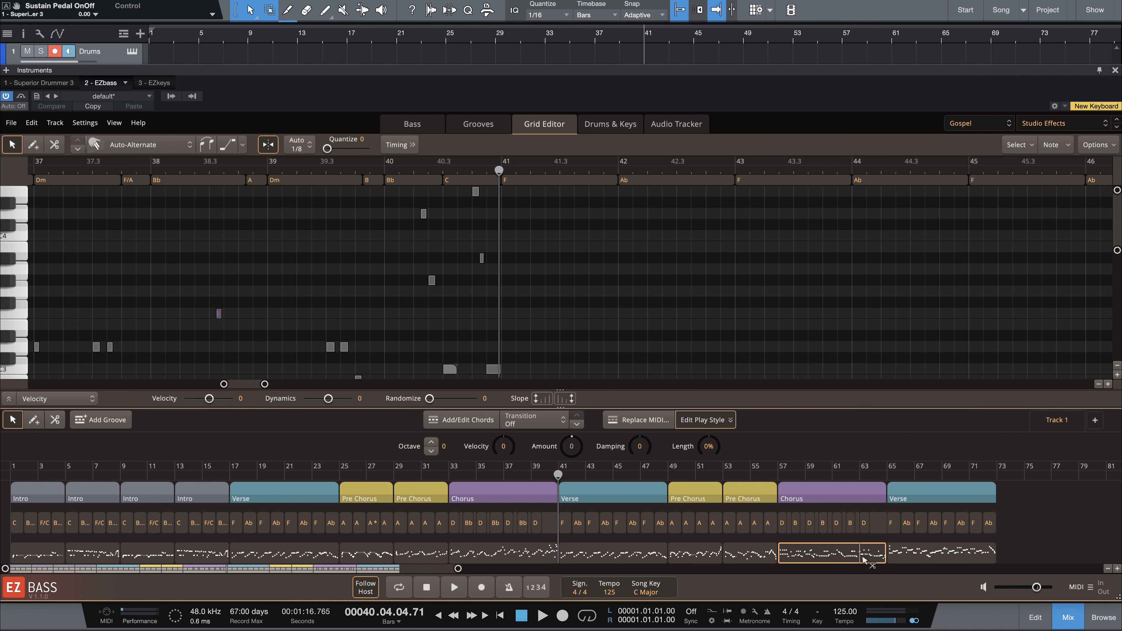
click(862, 557)
click(872, 561)
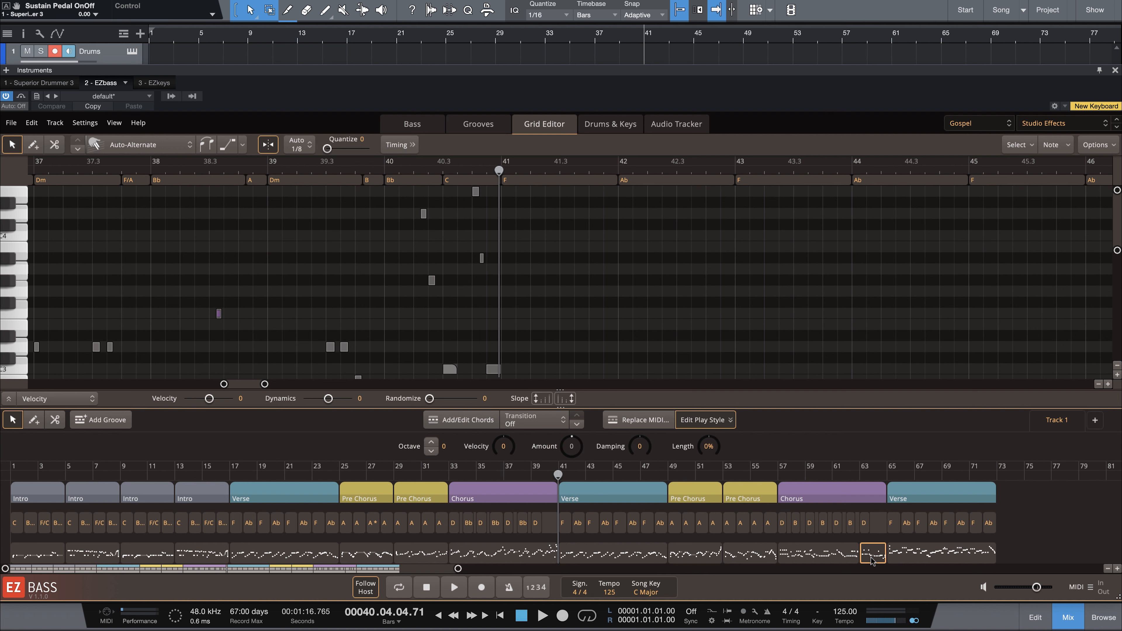
drag(873, 561, 539, 559)
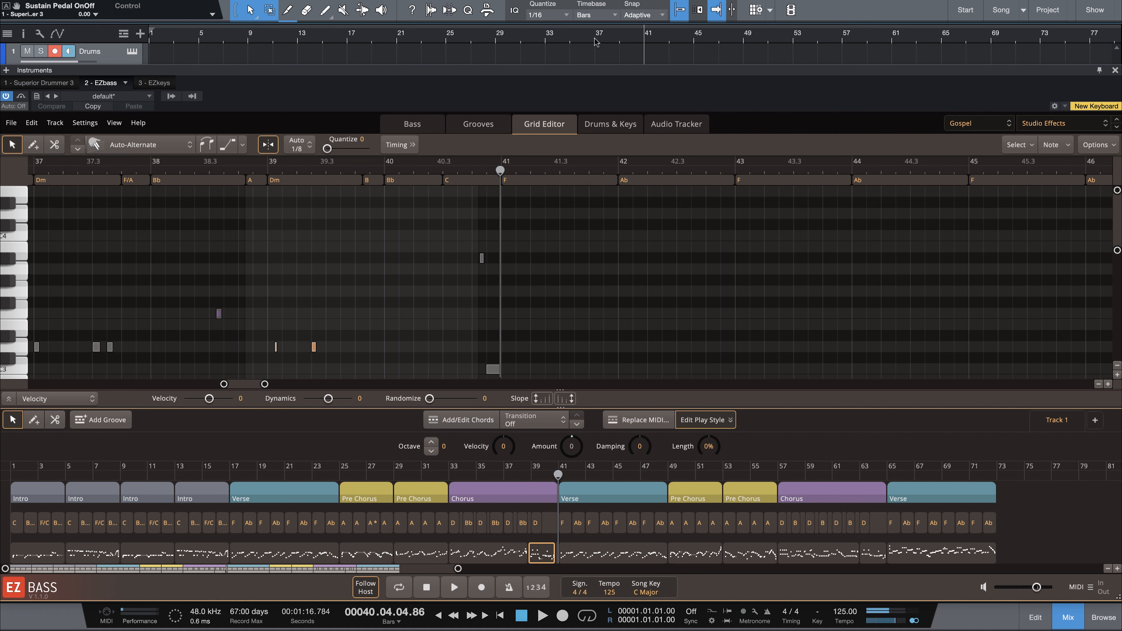
Deselect the notes and play the copied Chorus ending from bar 39 while checking its articulations
key(space)
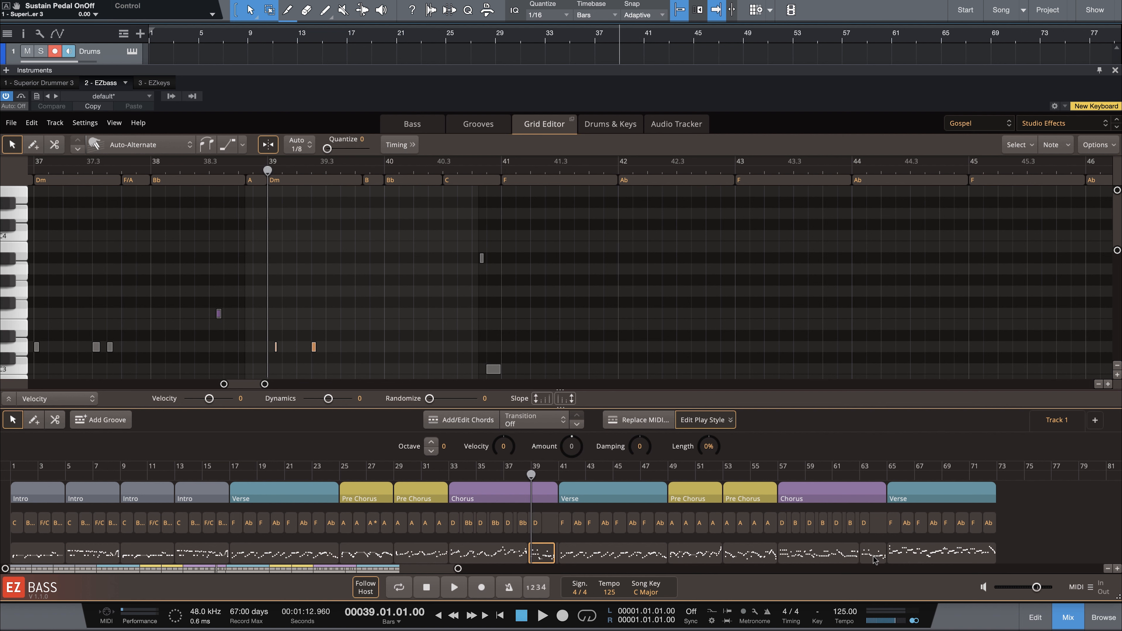
scroll(380, 348, down, 3)
scroll(380, 347, down, 2)
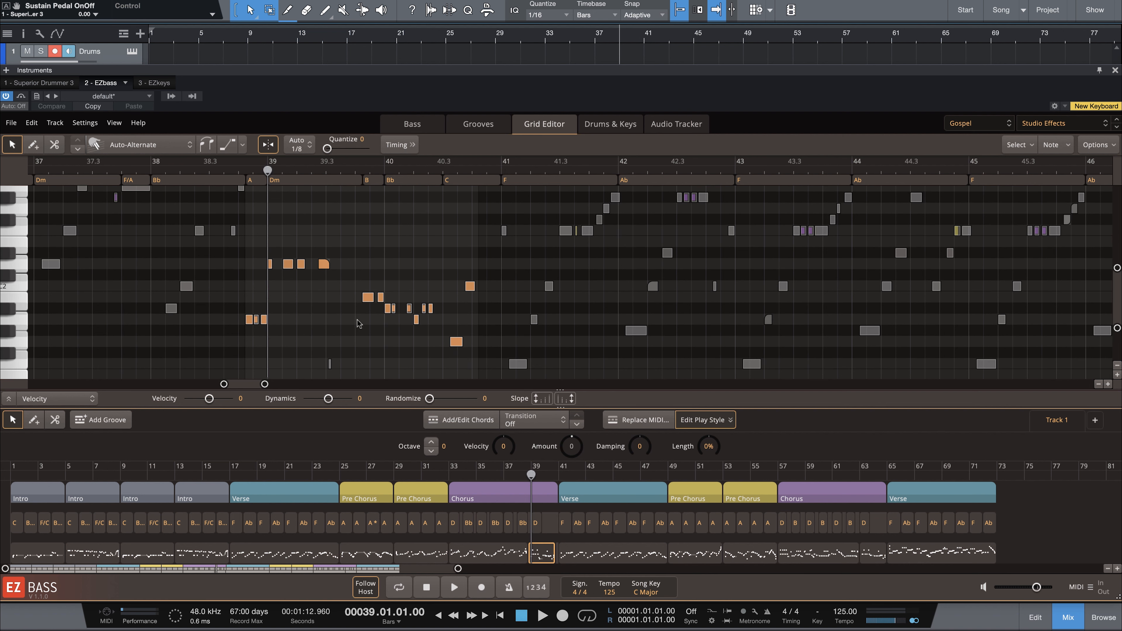
click(303, 321)
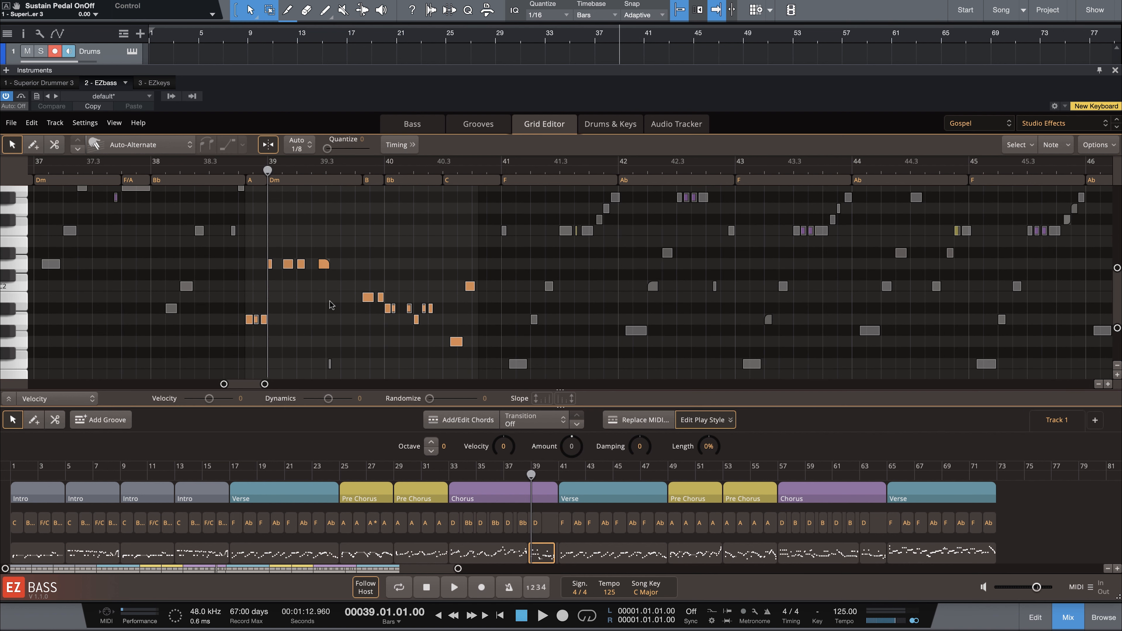
key(space)
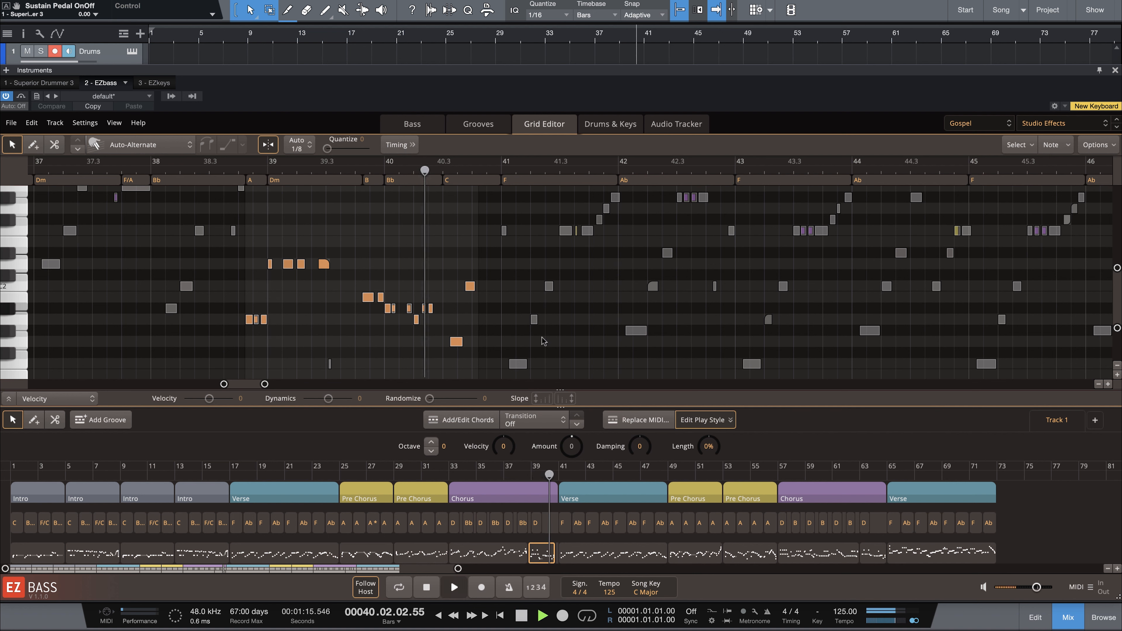
key(space)
Select the copied ending's notes around bars 39 and 40 and change their articulation to match the preceding Chorus notes
drag(498, 370, 242, 201)
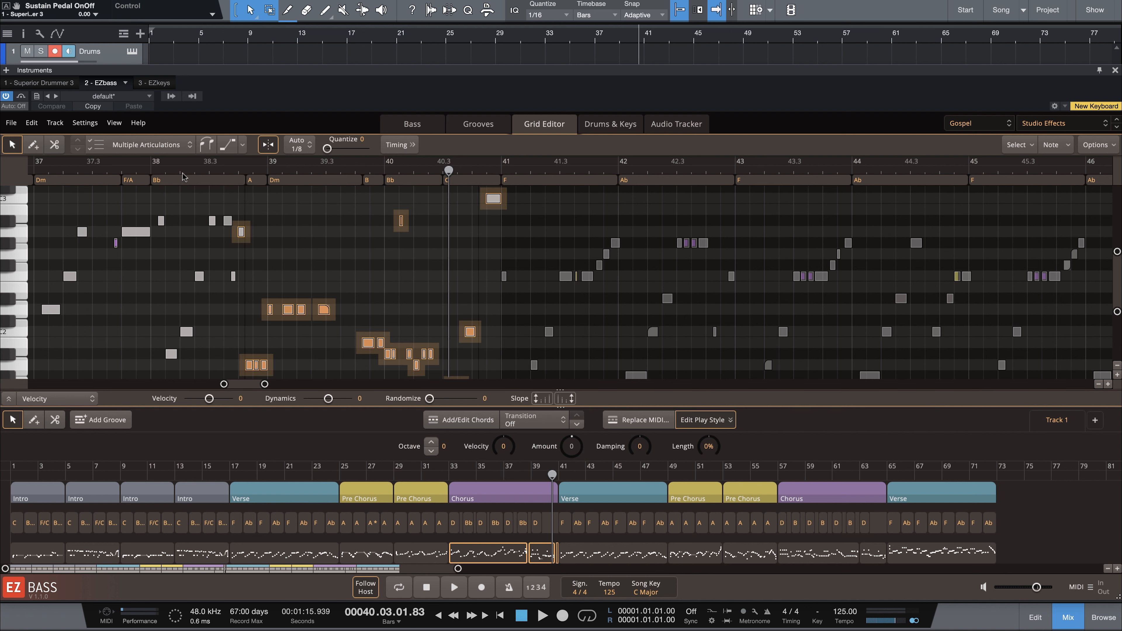
click(158, 145)
click(132, 190)
click(442, 320)
scroll(414, 303, down, 3)
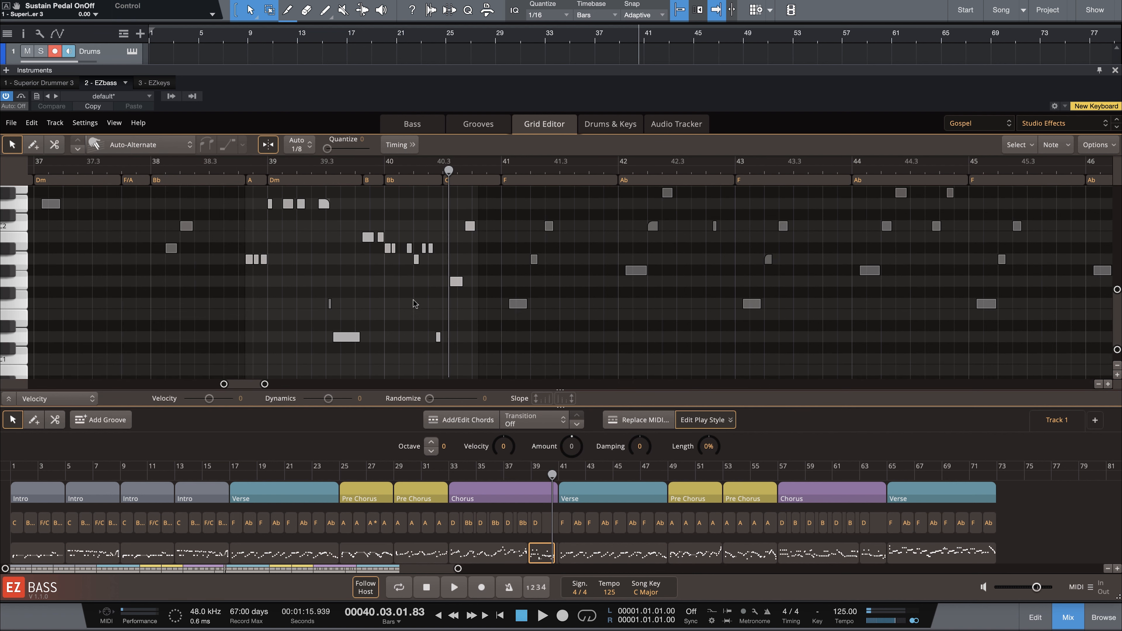
Play the revised Chorus ending from bar 39 and check its higher notes for leftover articulations
click(620, 39)
key(space)
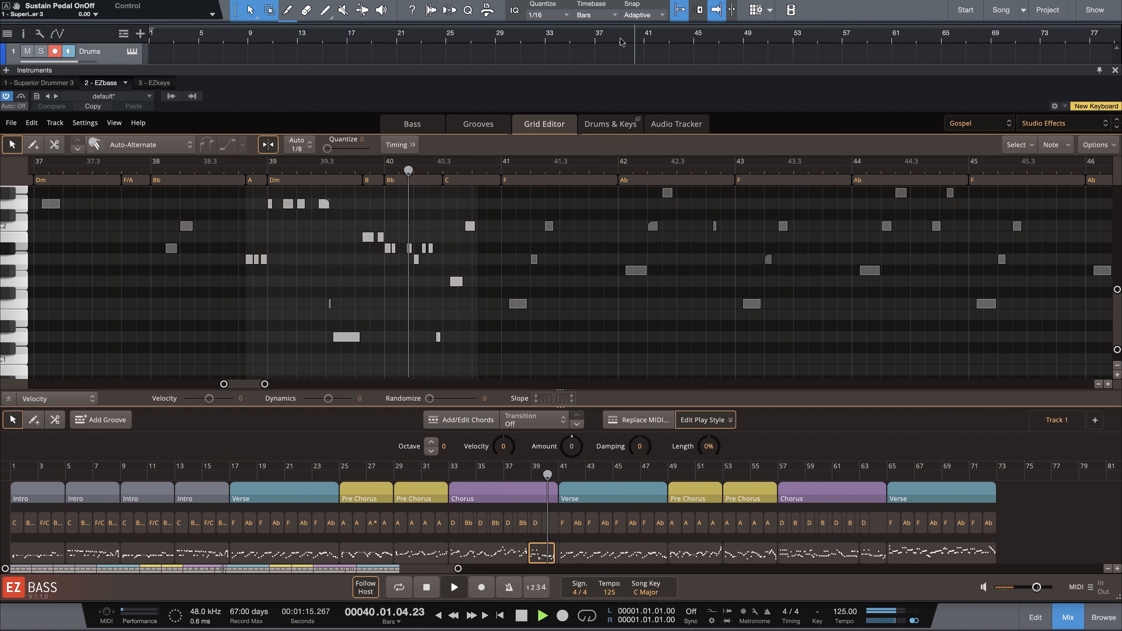
key(space)
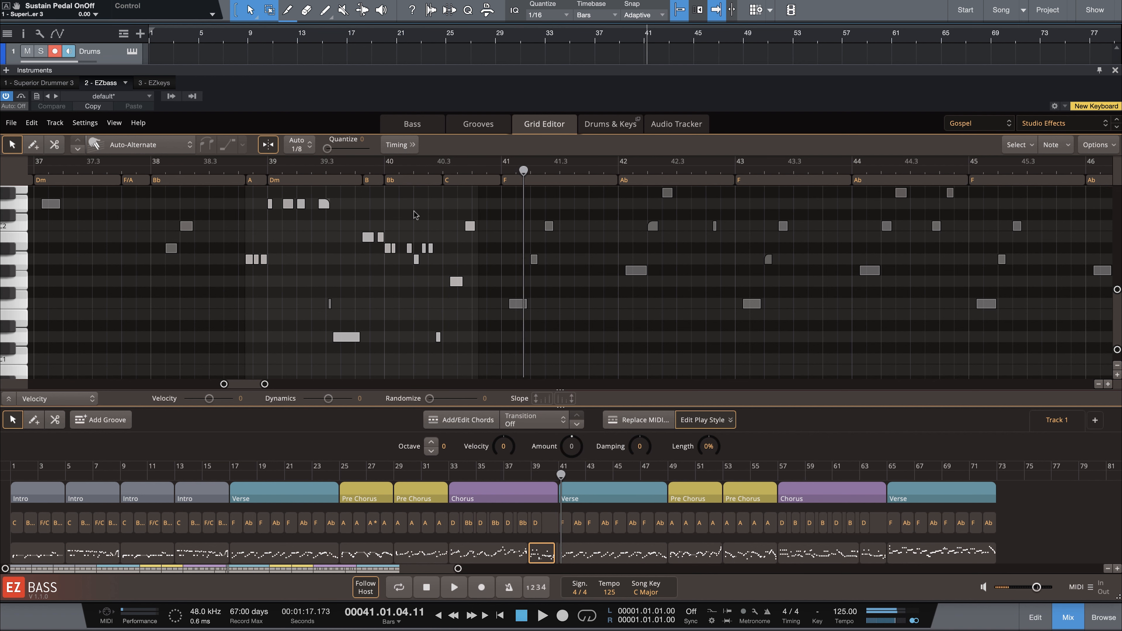
scroll(357, 265, up, 5)
scroll(357, 266, up, 3)
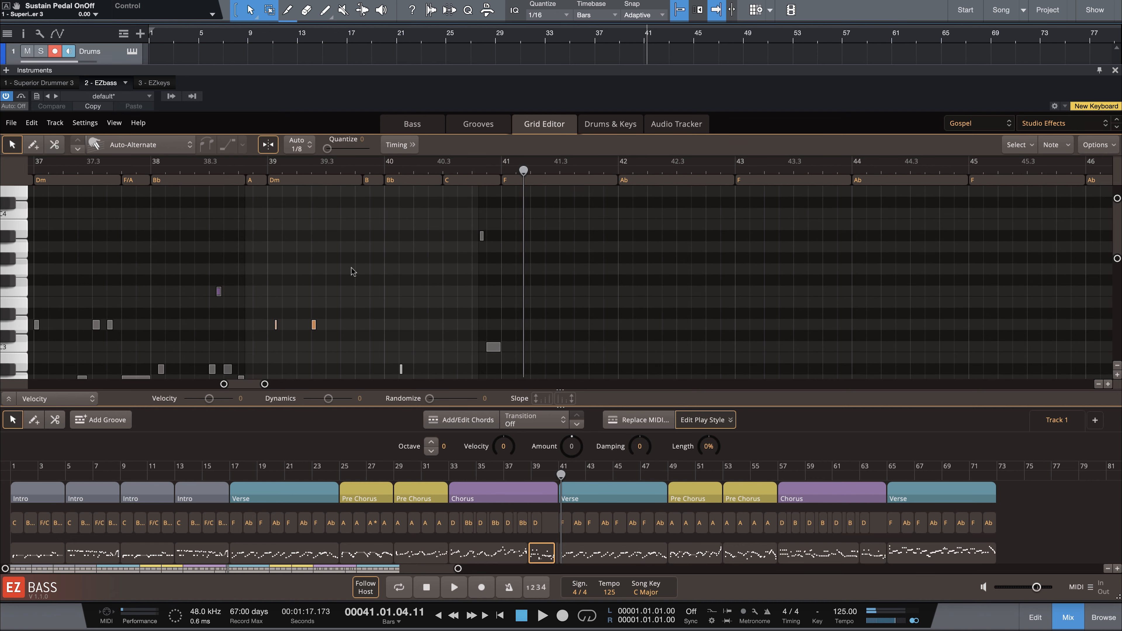
Play the first Chorus ending from bar 37 into the following Verse and check the lower notes in the grid
scroll(319, 334, down, 1)
scroll(334, 332, down, 2)
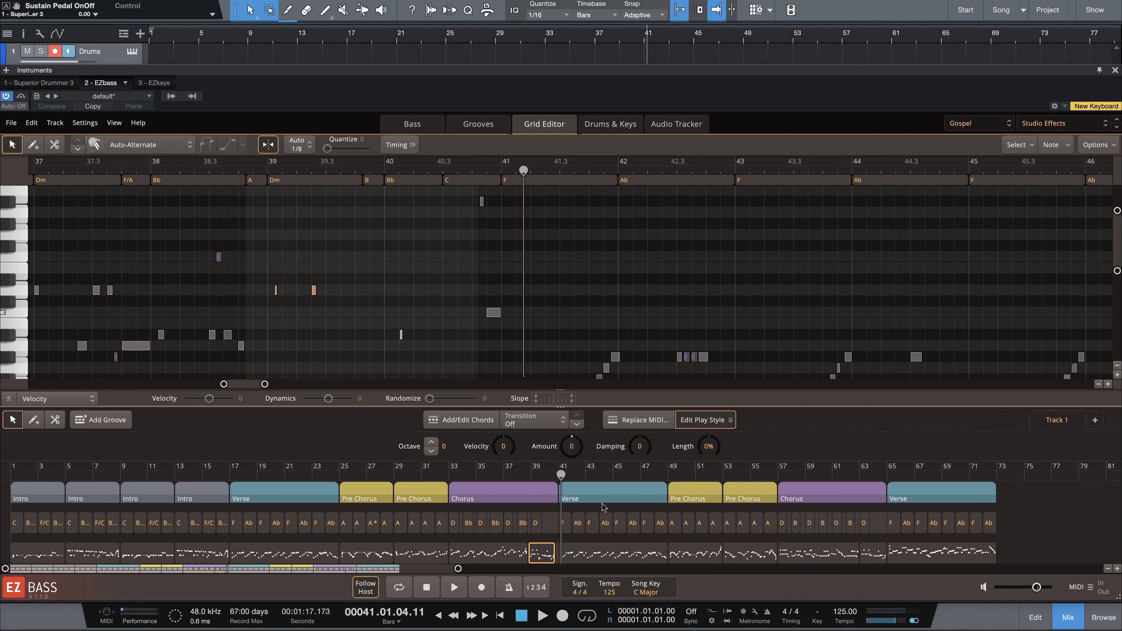
double_click(505, 477)
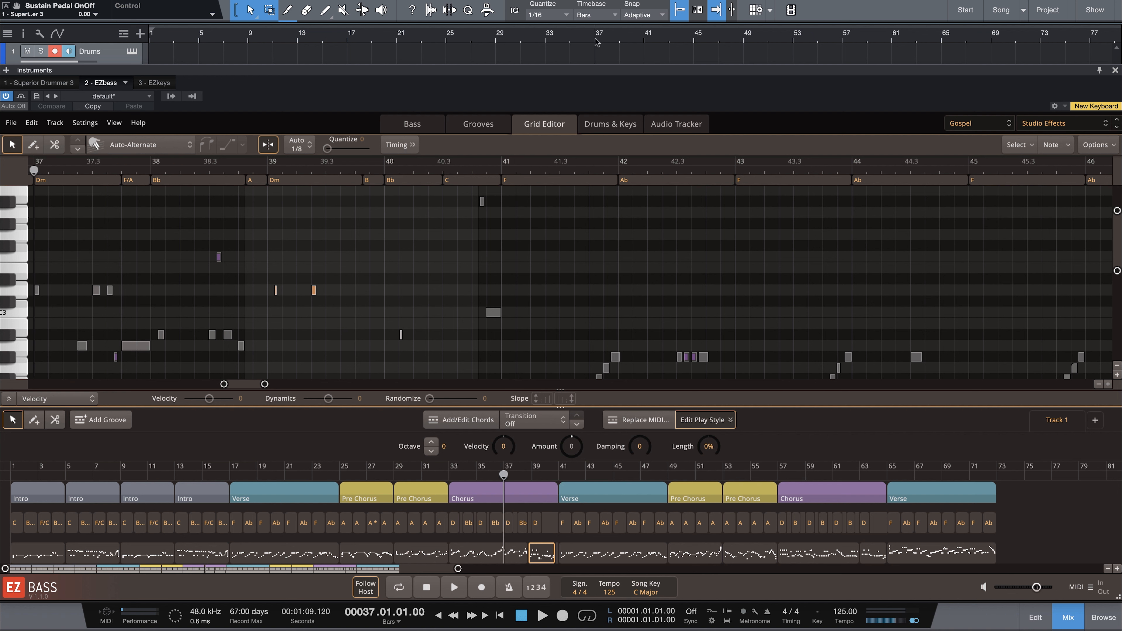
scroll(564, 285, down, 4)
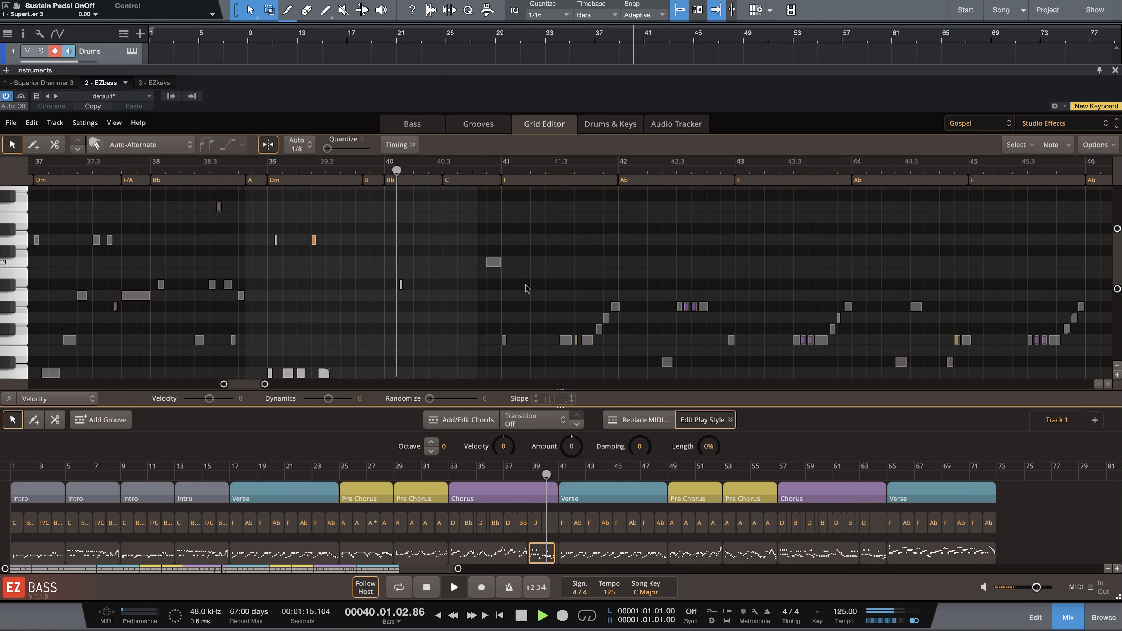
scroll(531, 285, down, 10)
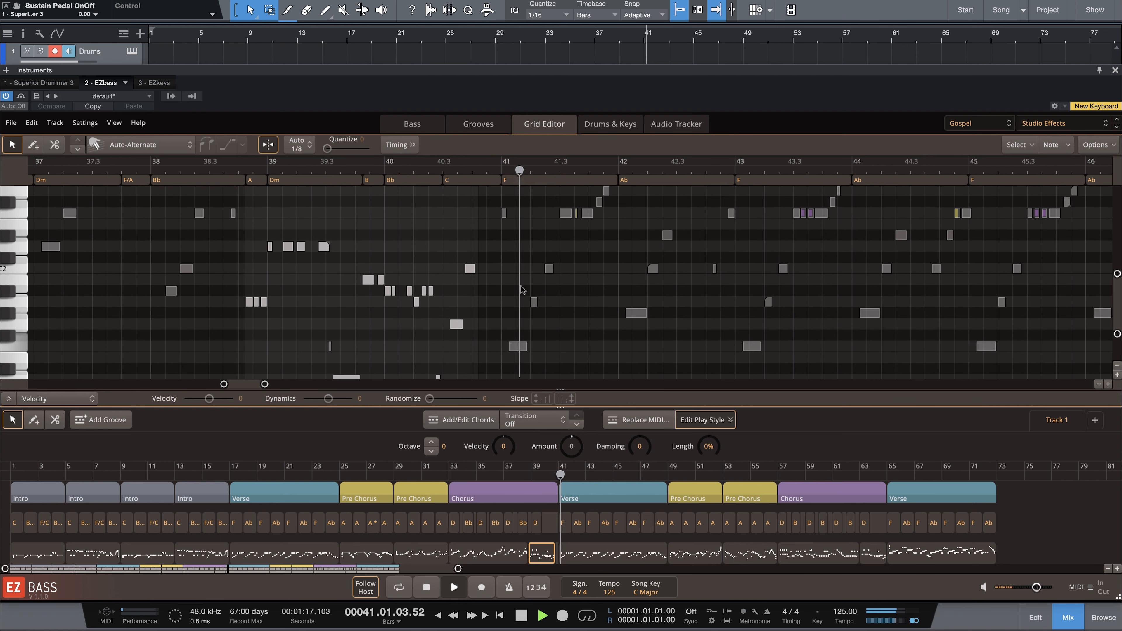
scroll(524, 289, down, 1)
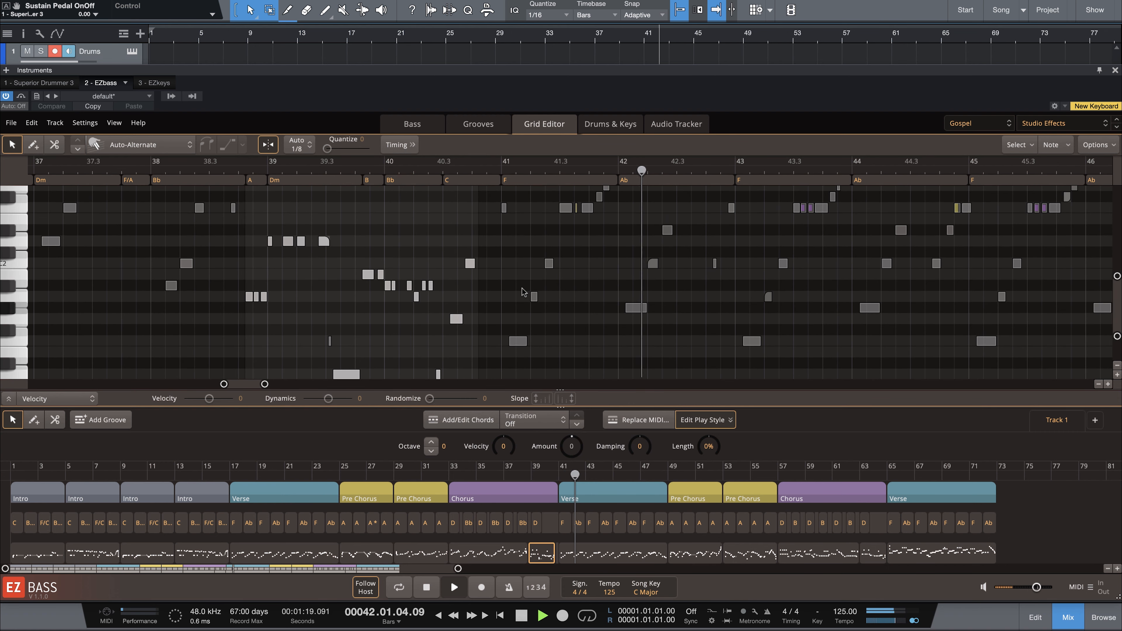
key(space)
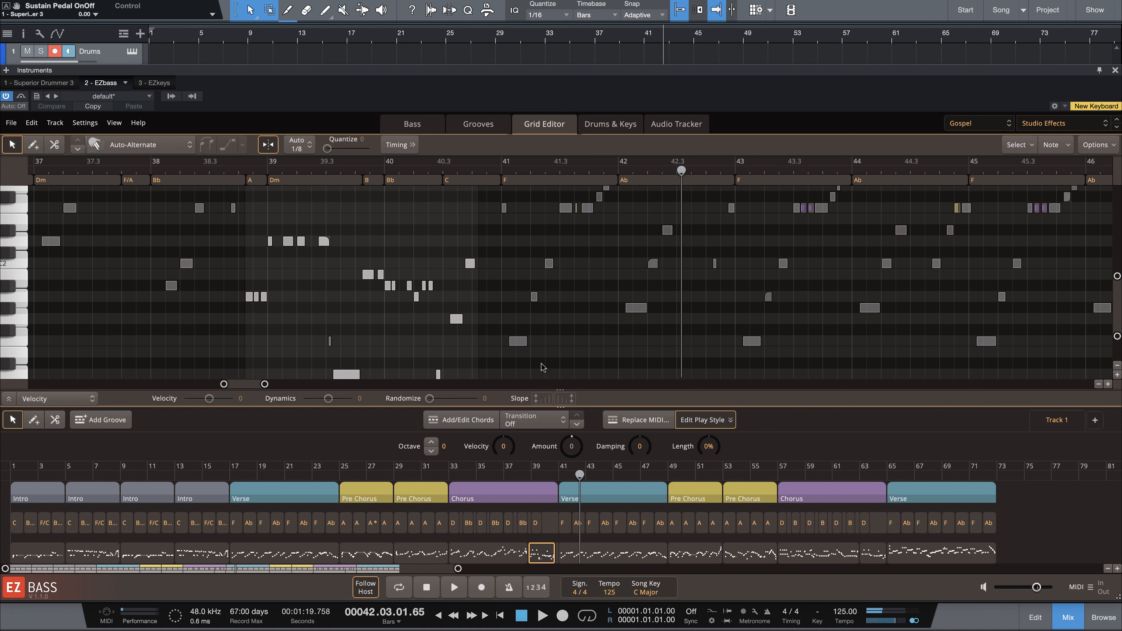
Select the Verse block at bar 41 and audition Variation 02 from the EZbass Funk Straight 4/4 Stonehouse 108 BPM basslines
click(602, 488)
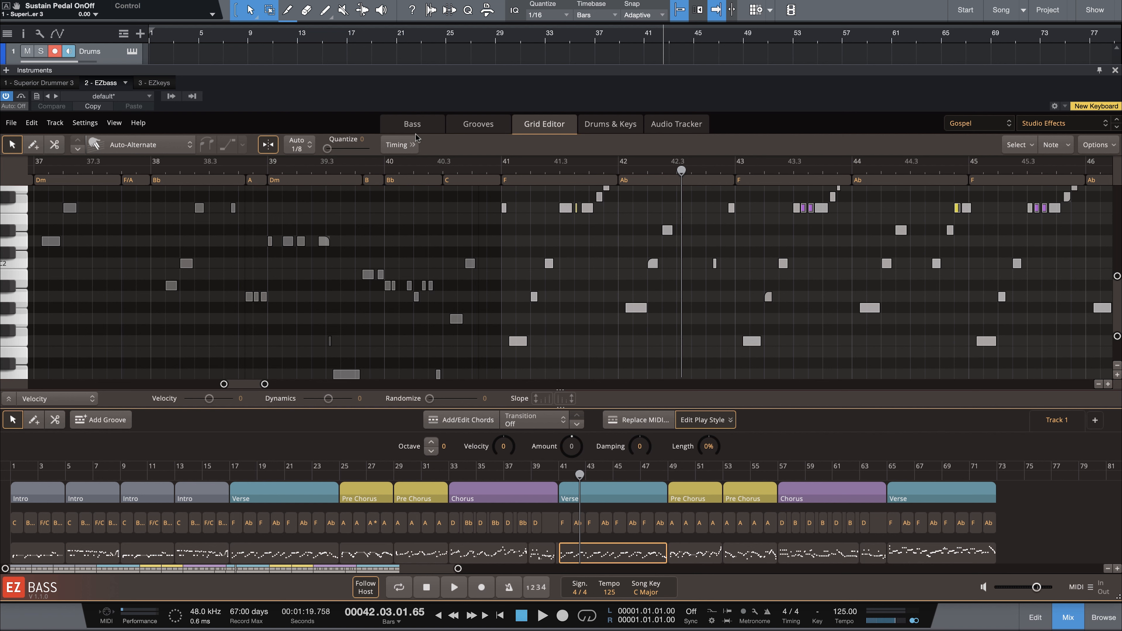
click(477, 125)
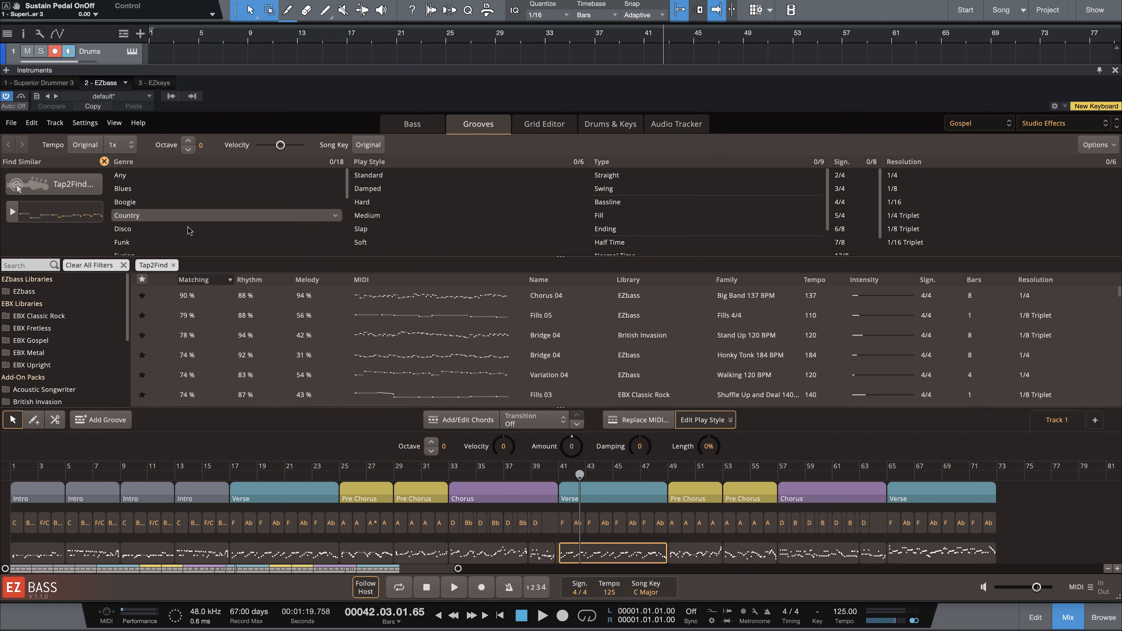
click(34, 295)
scroll(179, 336, down, 4)
scroll(159, 326, down, 5)
click(162, 340)
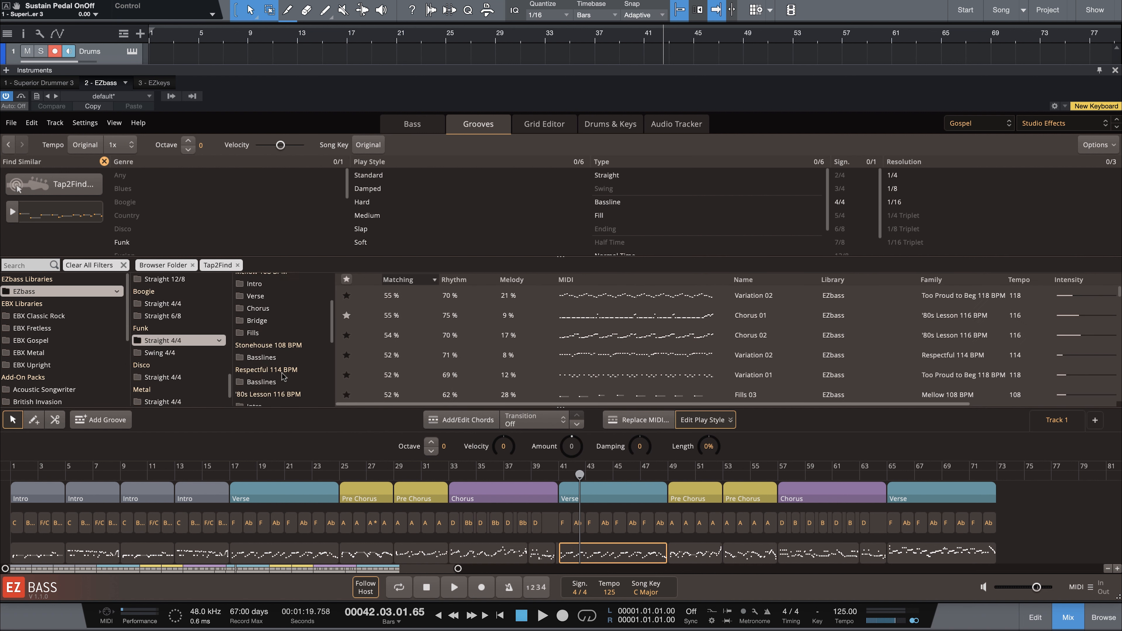
click(272, 358)
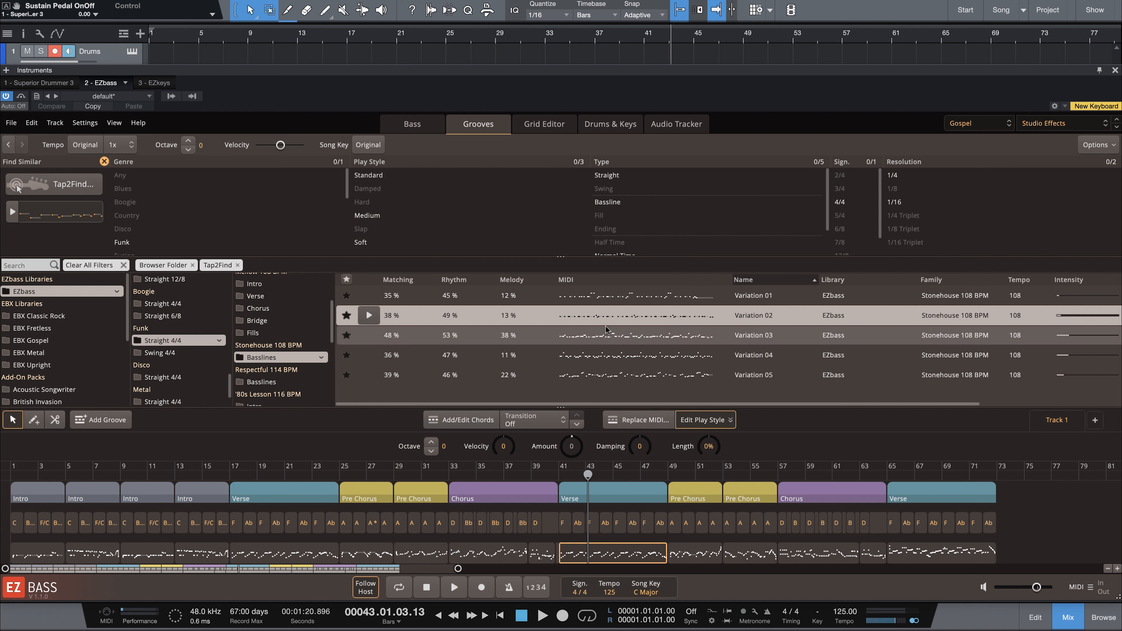
click(373, 318)
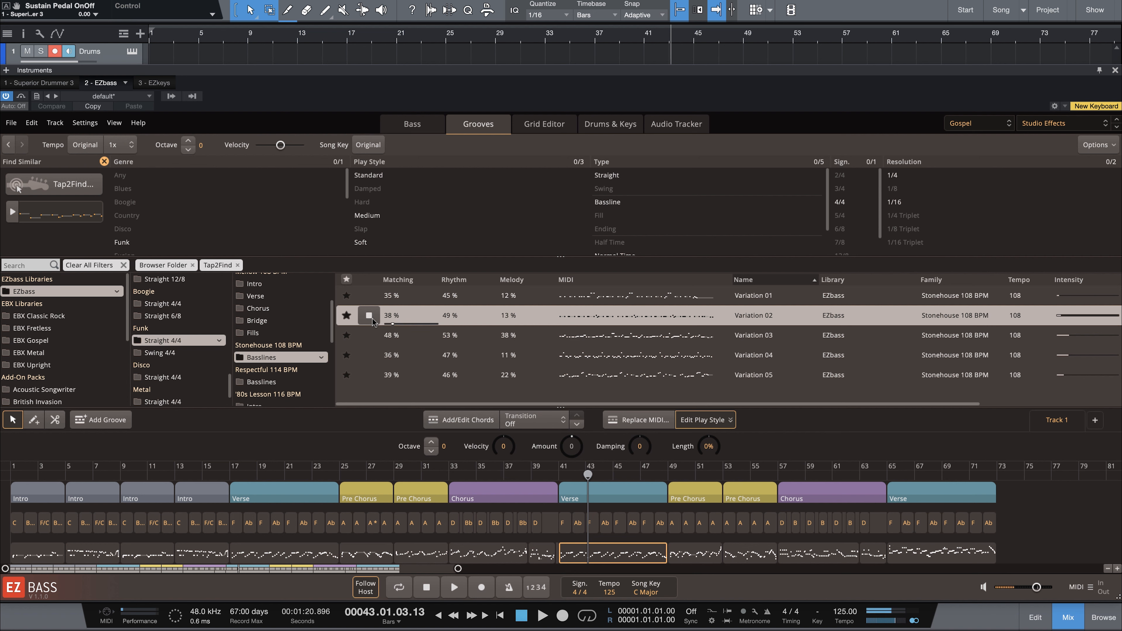
click(372, 319)
Replace the MIDI of the Verse at bar 41 with Variation 02, play it from bar 41 and save the replacement
click(631, 424)
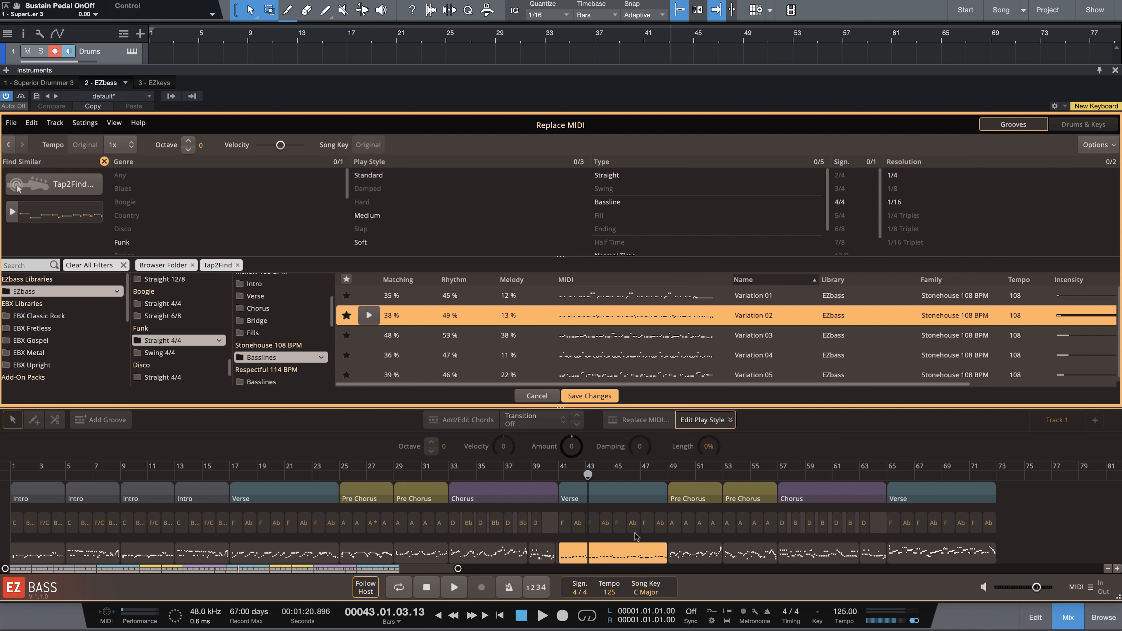
click(369, 319)
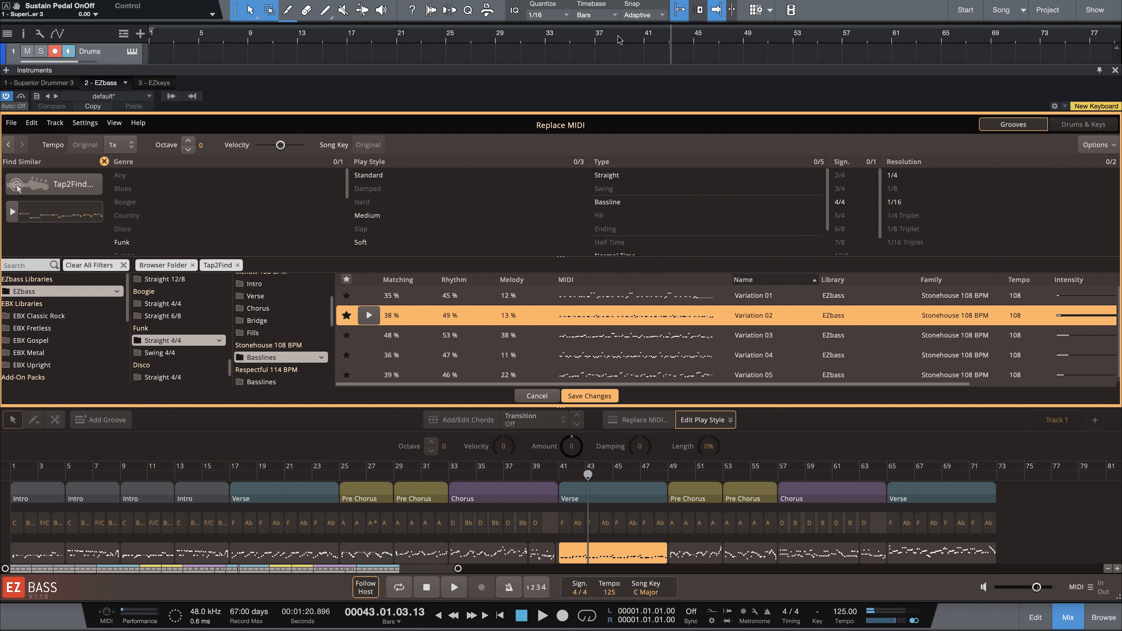
click(643, 41)
key(space)
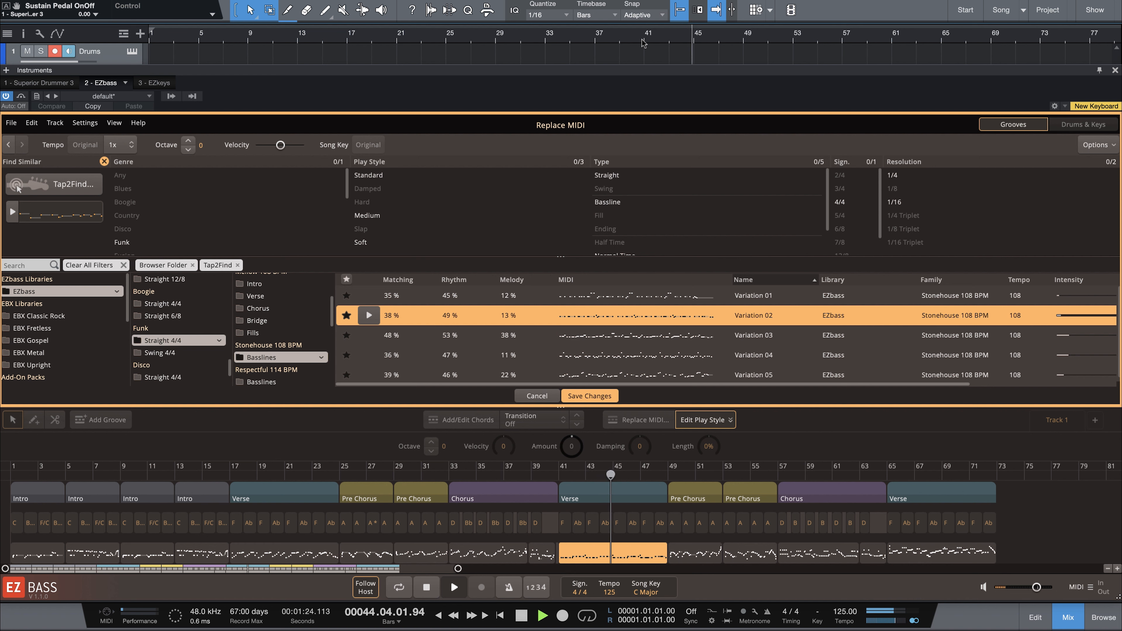
key(space)
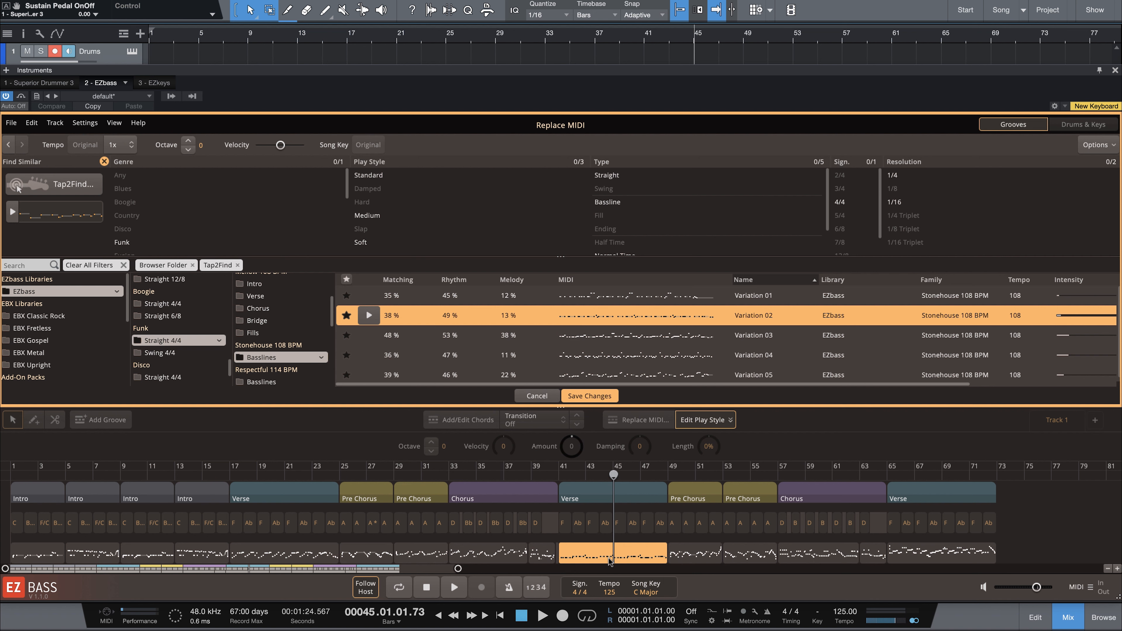
click(586, 396)
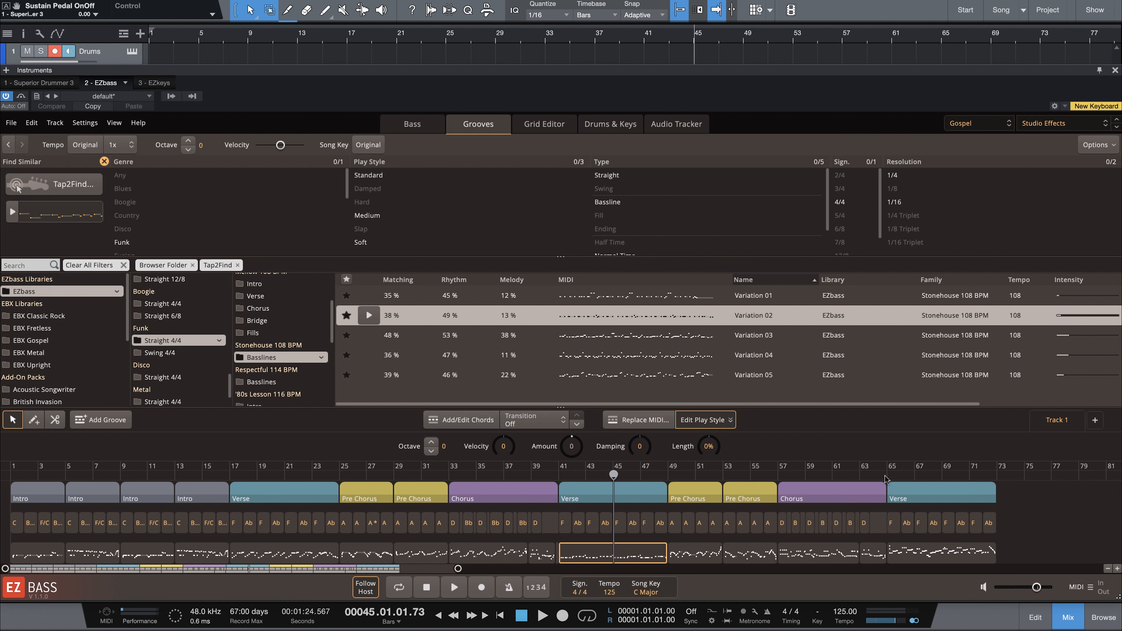
Select the final Verse block at bar 65, play it and examine its high notes in the Grid Editor
click(928, 558)
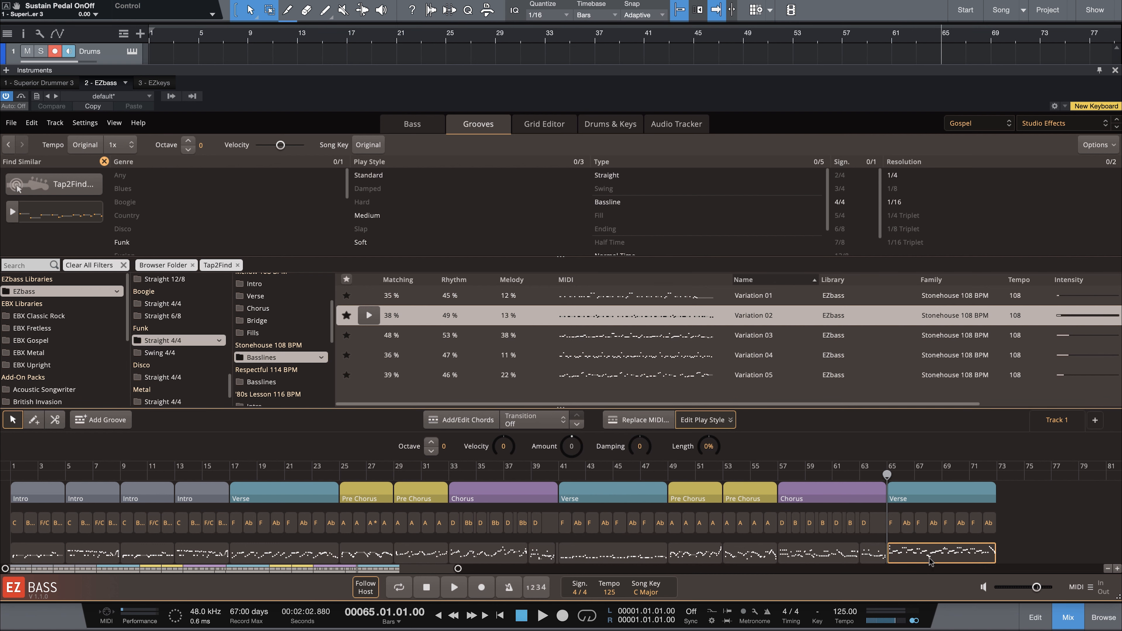
key(space)
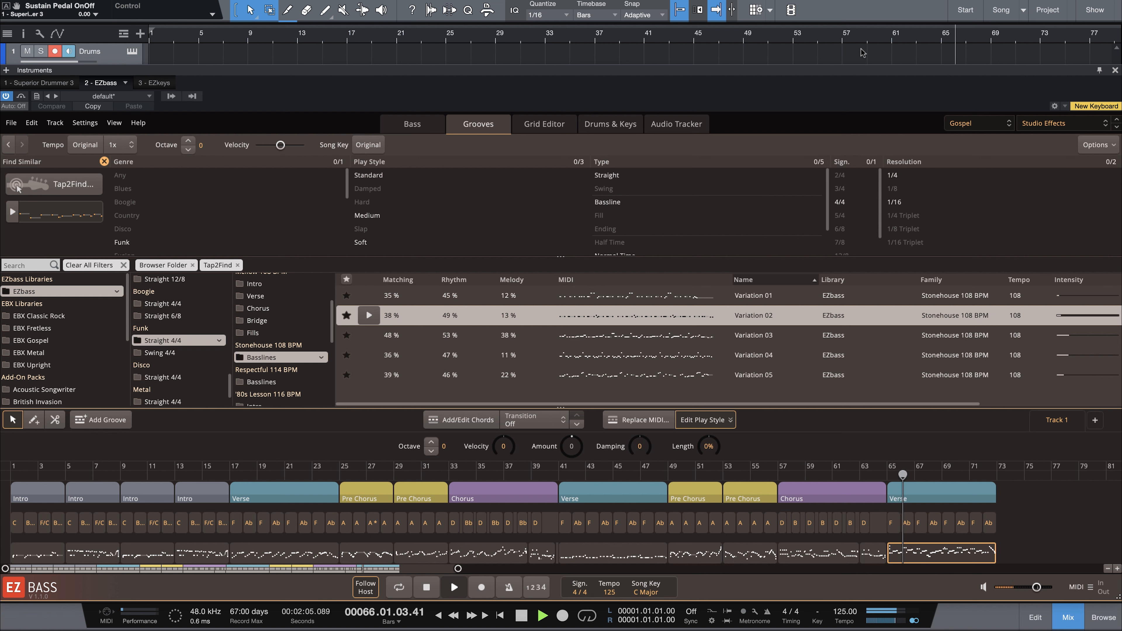
click(544, 123)
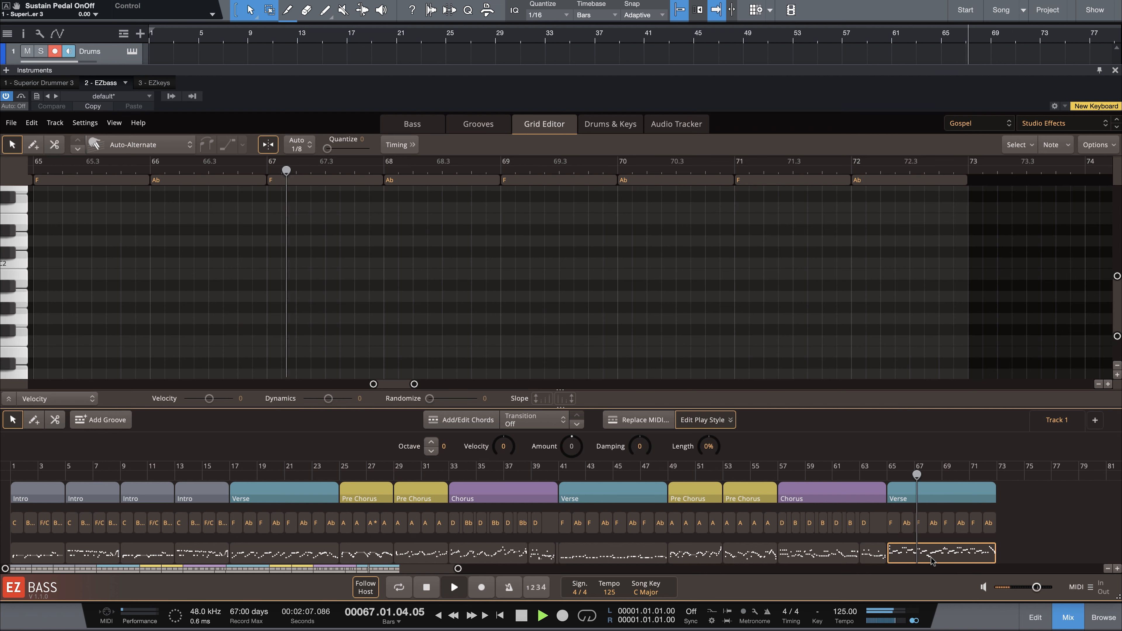
scroll(580, 311, up, 5)
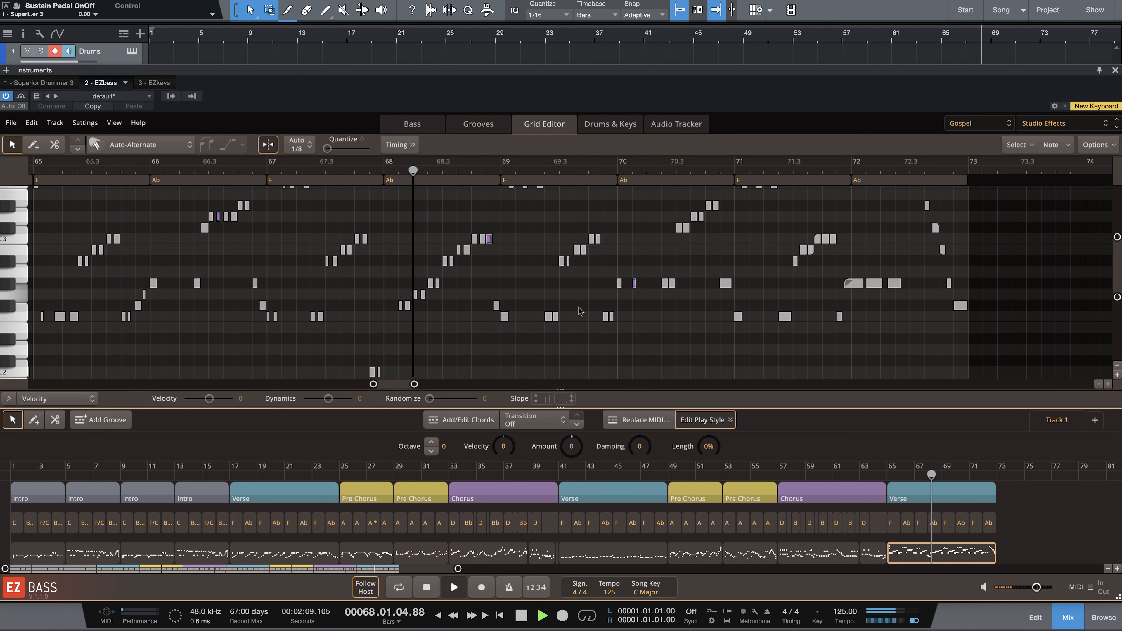
key(space)
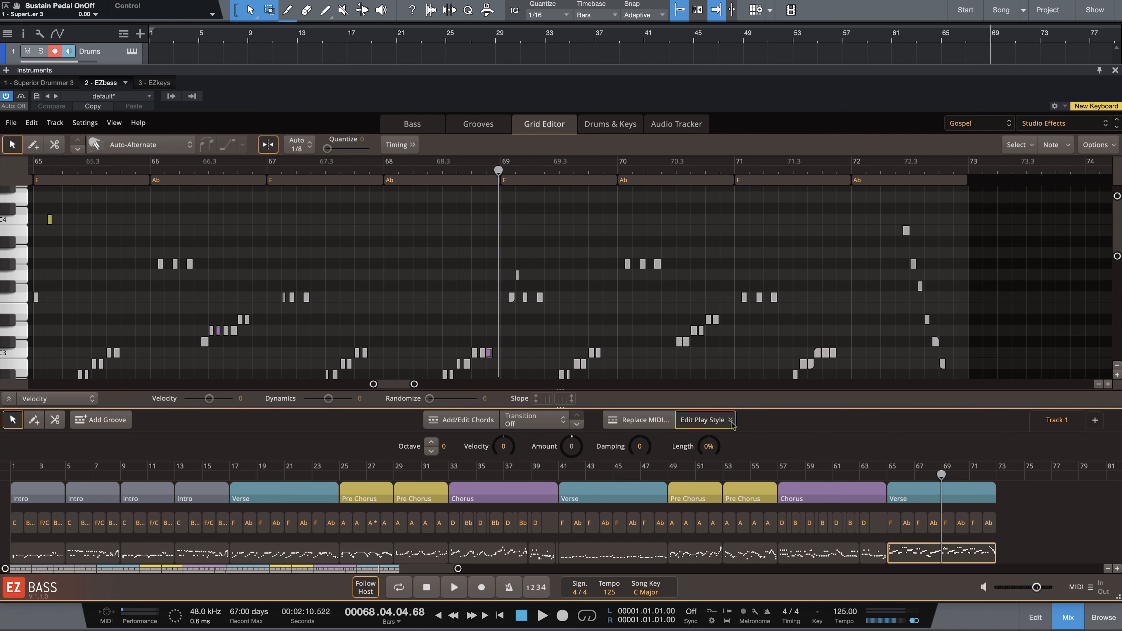
Enlarge the note grid and move the selected high notes in bars 65 and 66 down one octave
drag(636, 412, 637, 440)
drag(389, 413, 361, 352)
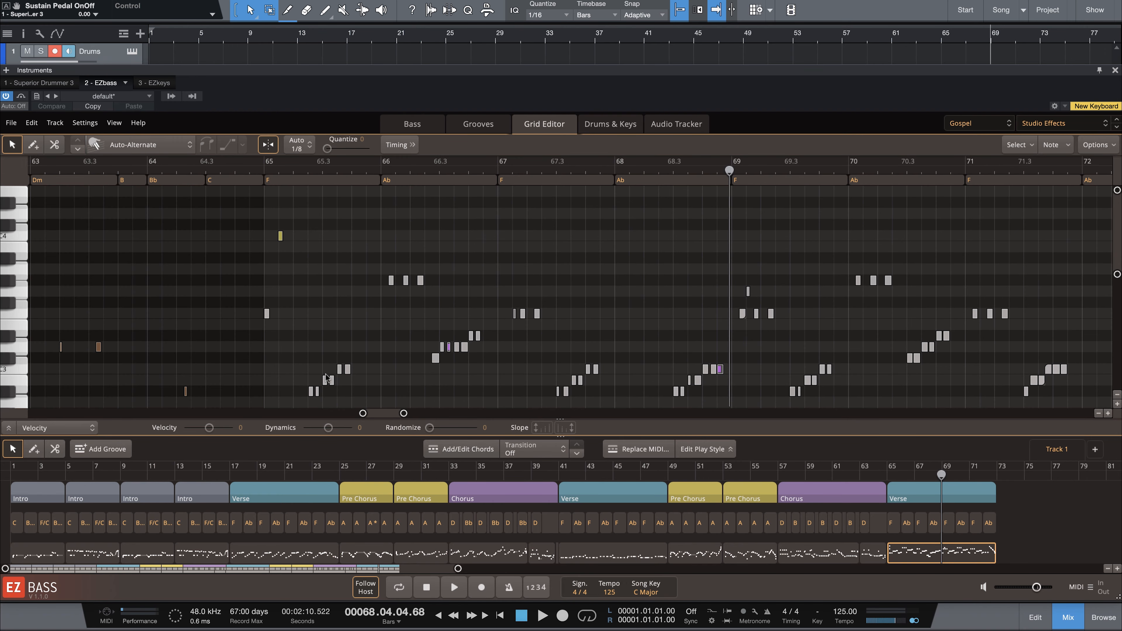
drag(271, 217, 461, 299)
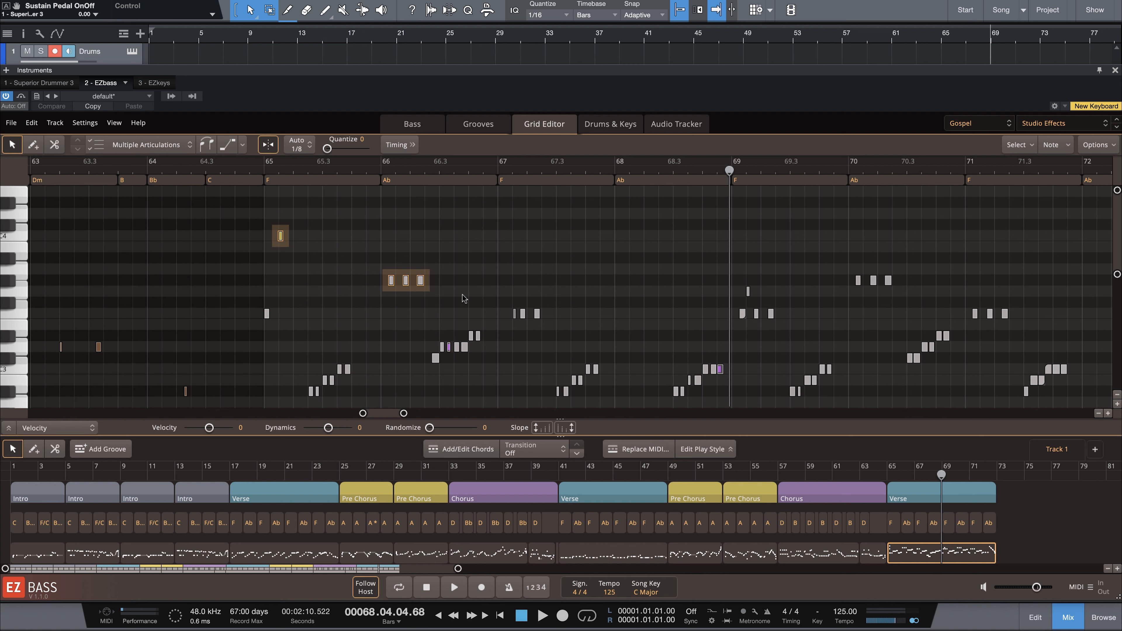
key(shift+Down)
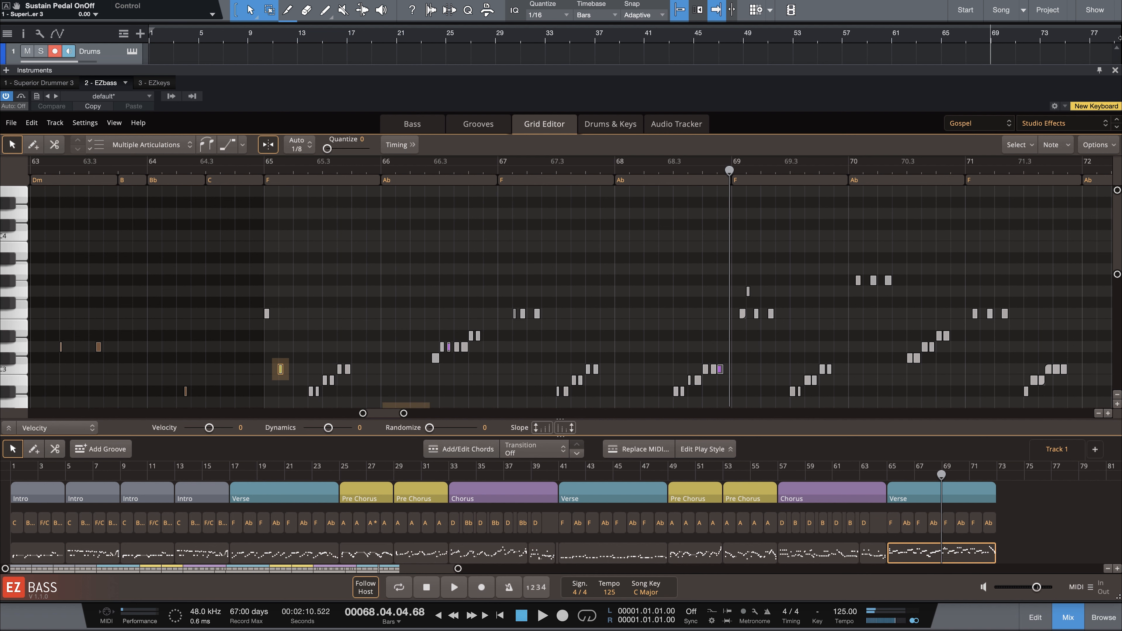
Play the final Verse from bar 65 to check the lowered notes
scroll(462, 325, down, 3)
click(942, 40)
key(space)
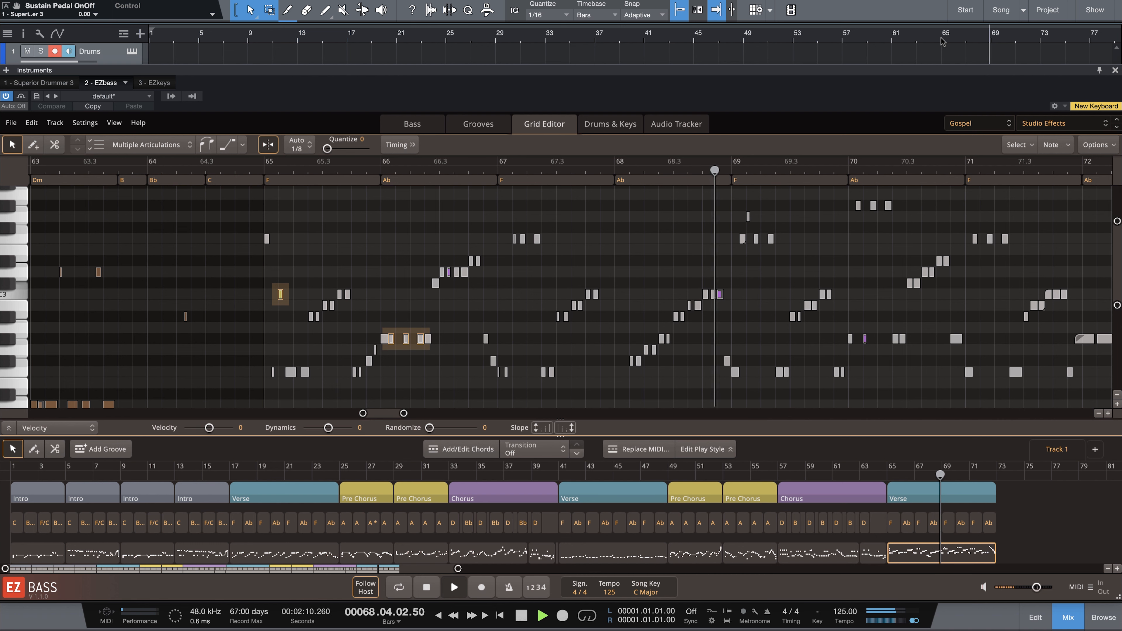
key(space)
Split the final Verse's MIDI block at bar 69 and set the second half's octave to -1
scroll(877, 243, up, 2)
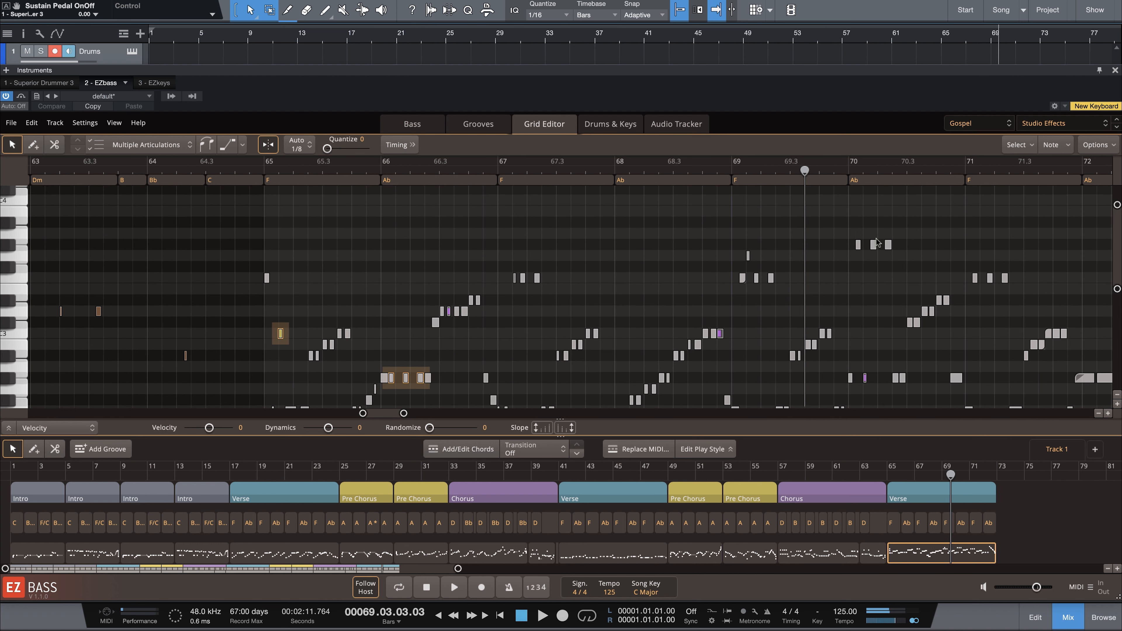
click(992, 40)
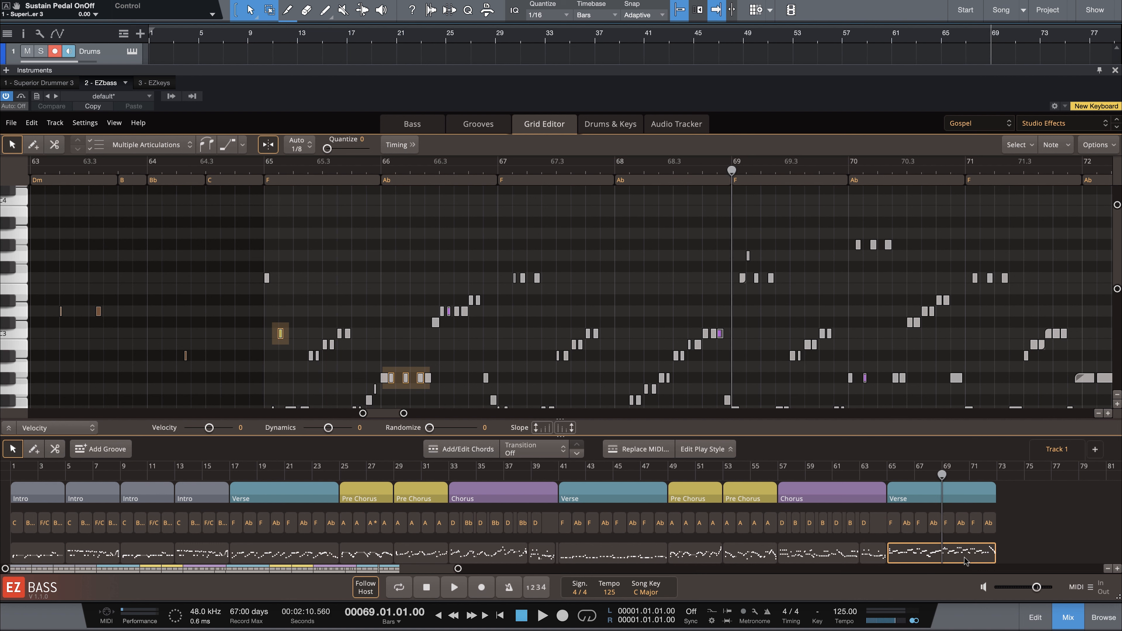
click(943, 557)
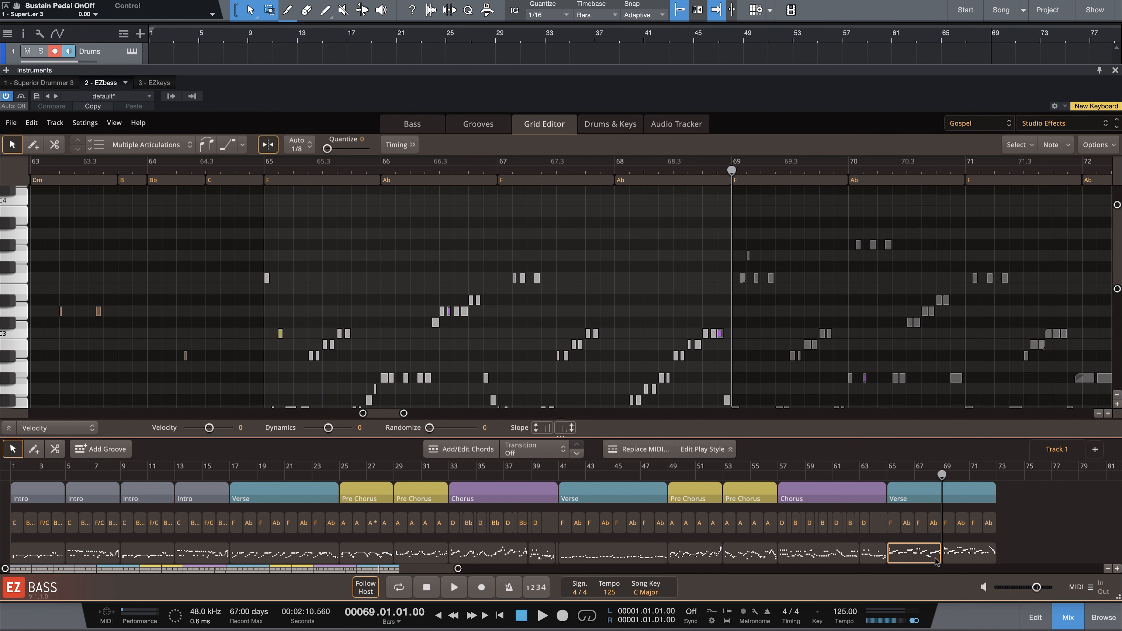
click(967, 559)
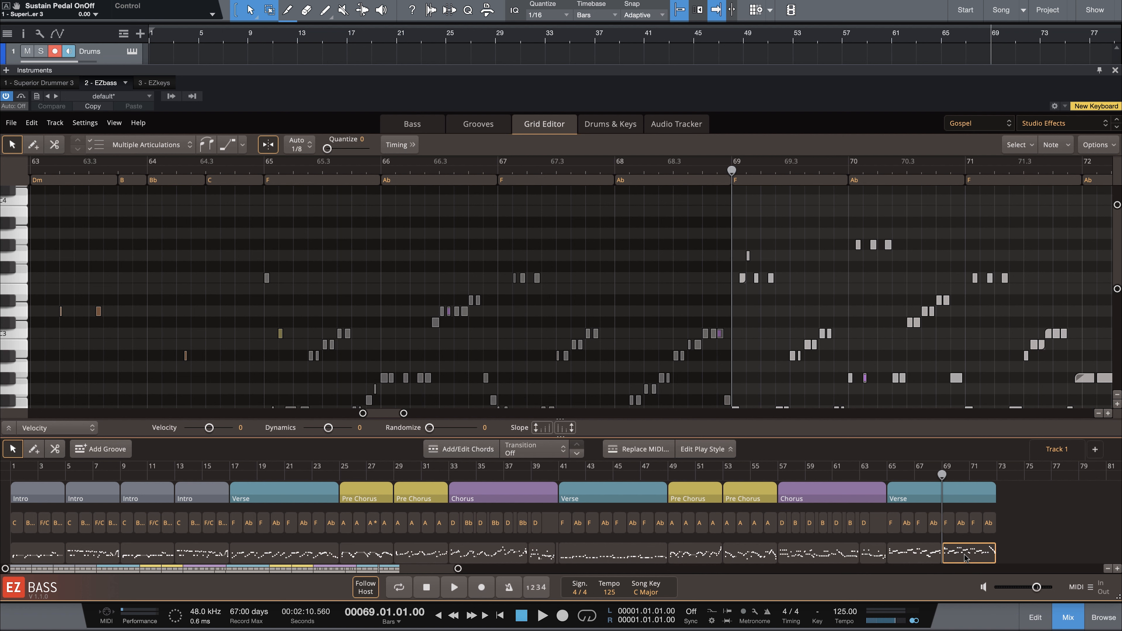
click(730, 449)
click(431, 451)
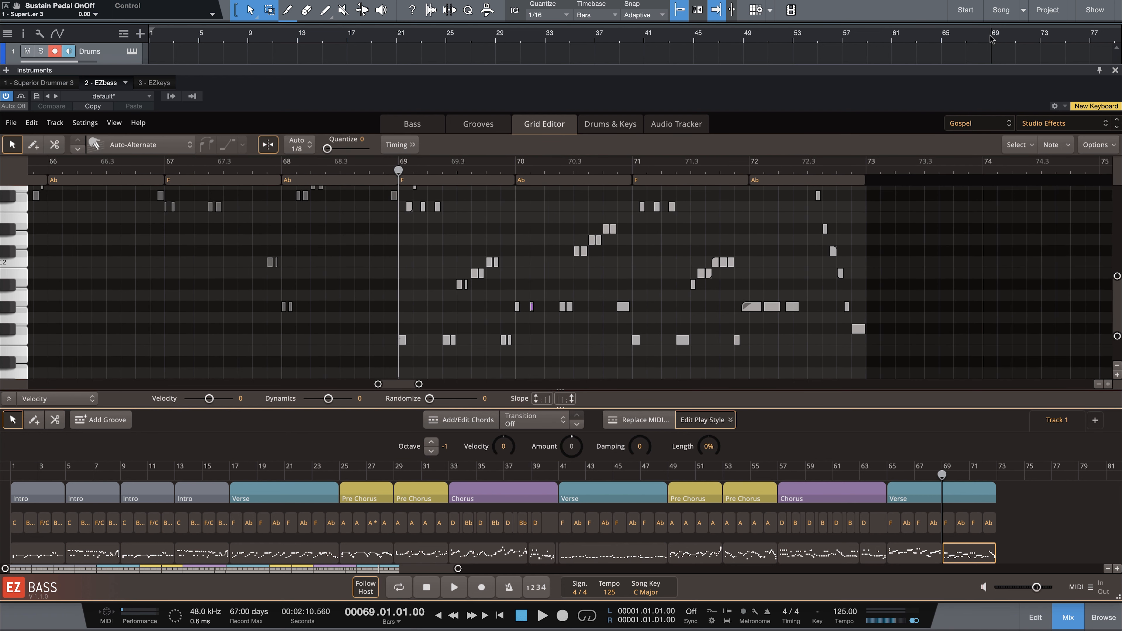
Lower the last note before bar 73 by one semitone and play the final Verse's second half from bar 69
key(space)
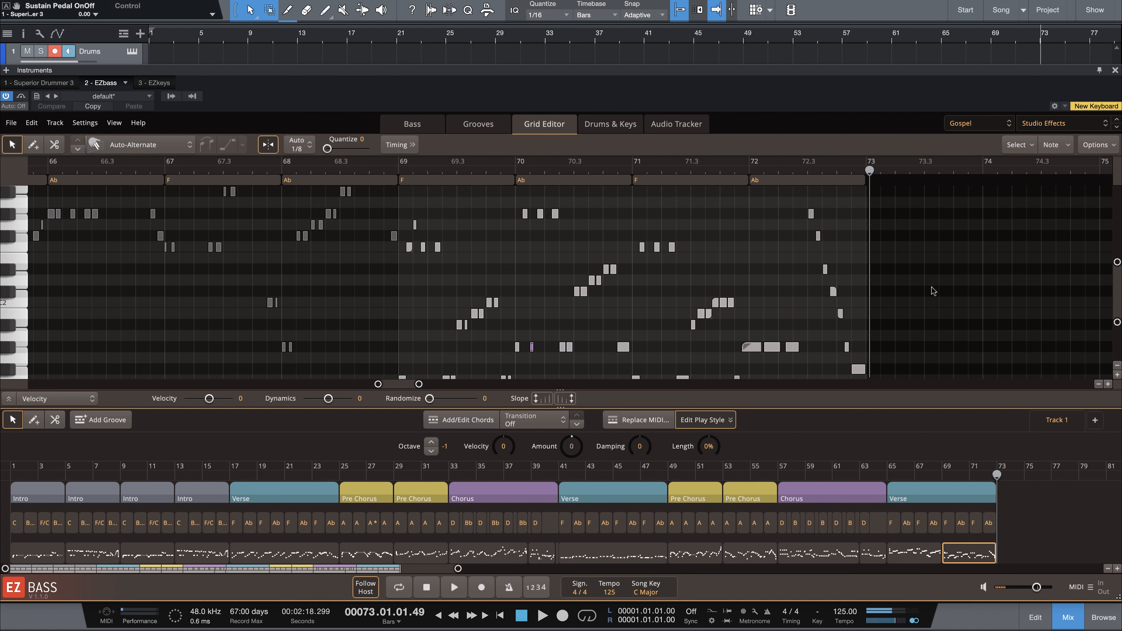
scroll(923, 335, down, 1)
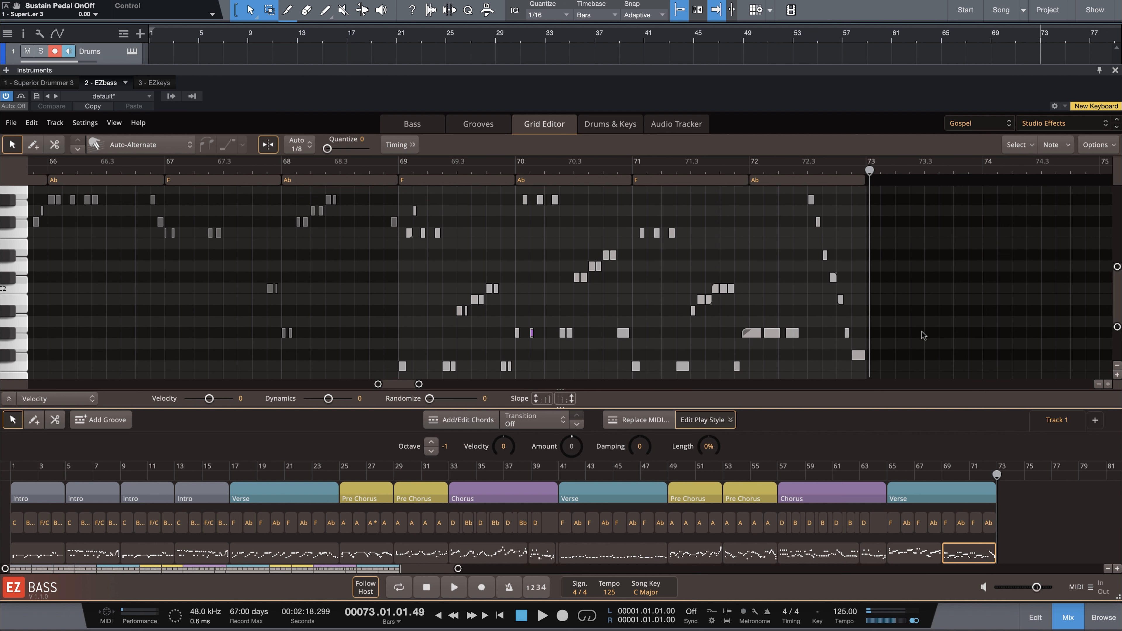
scroll(923, 335, down, 1)
drag(859, 339, 862, 351)
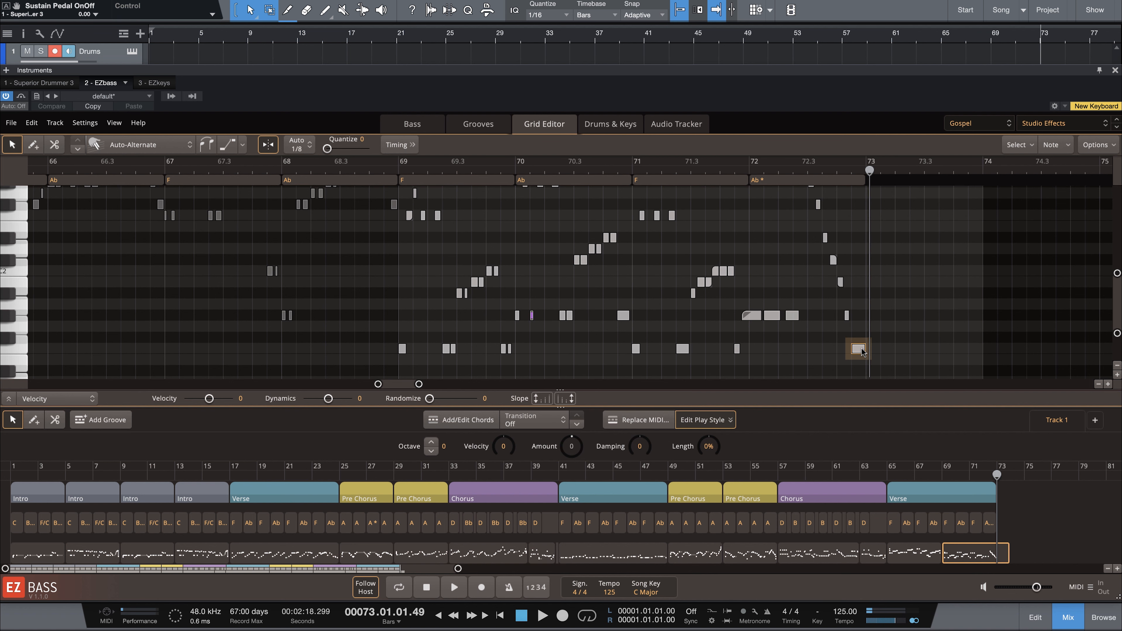
click(991, 39)
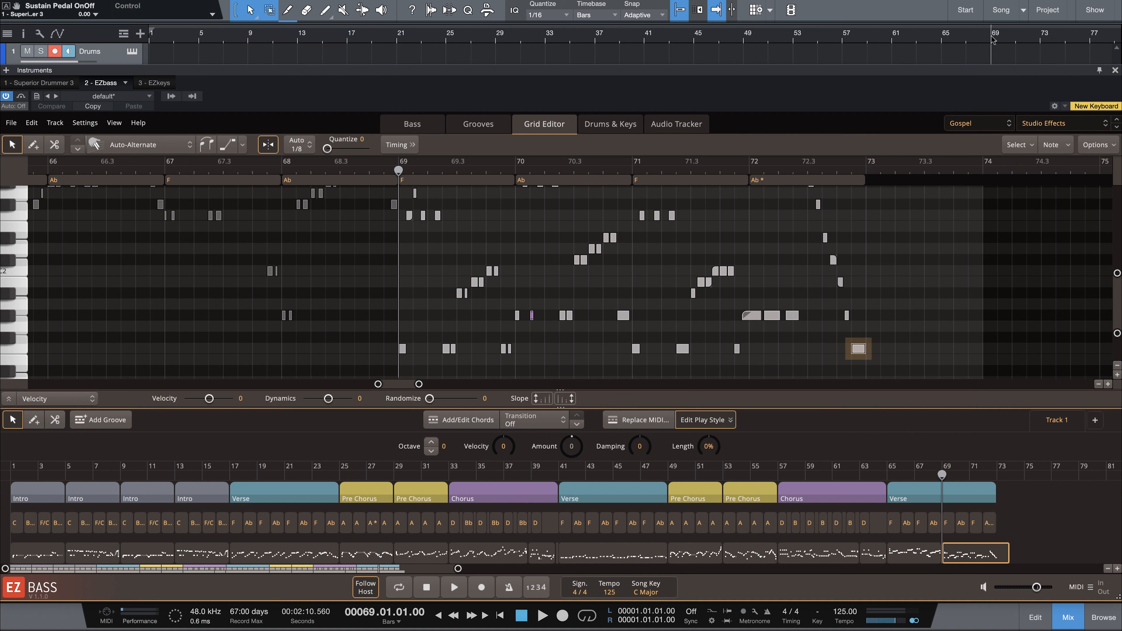
key(space)
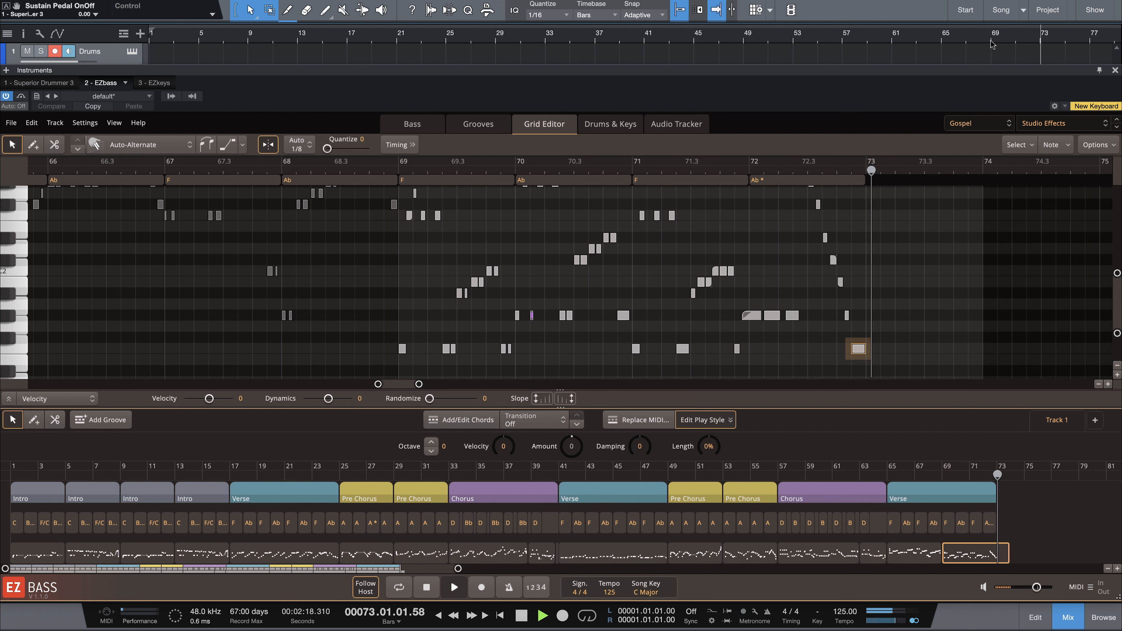
Set the first of the three repeated high notes in bar 69 to the Slap/Pop articulation
key(space)
scroll(494, 292, up, 4)
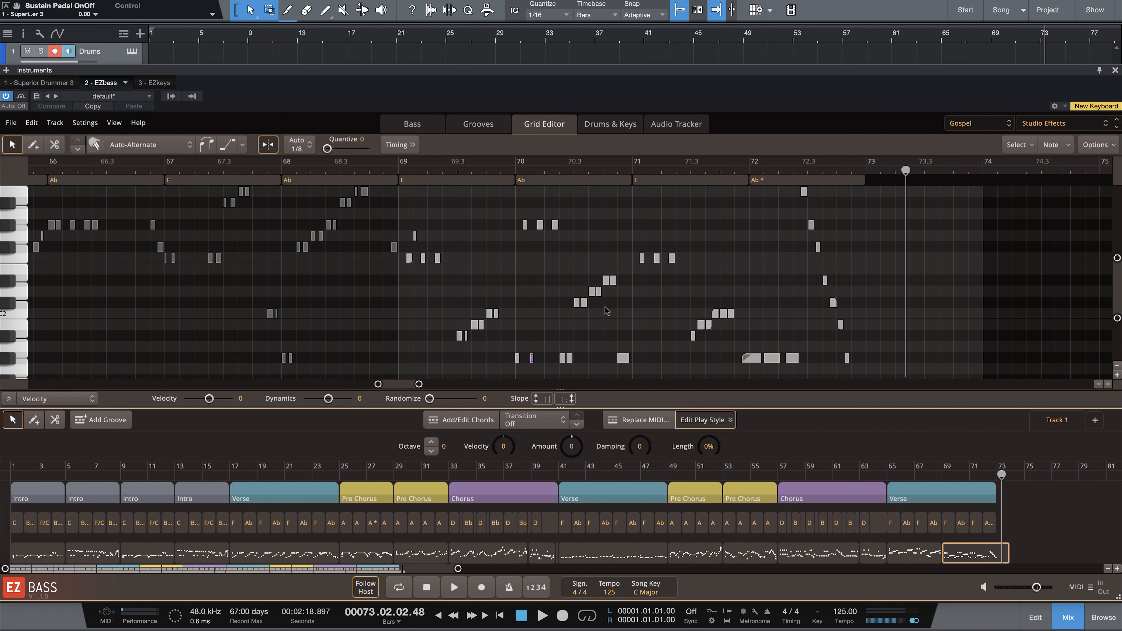
scroll(550, 307, up, 1)
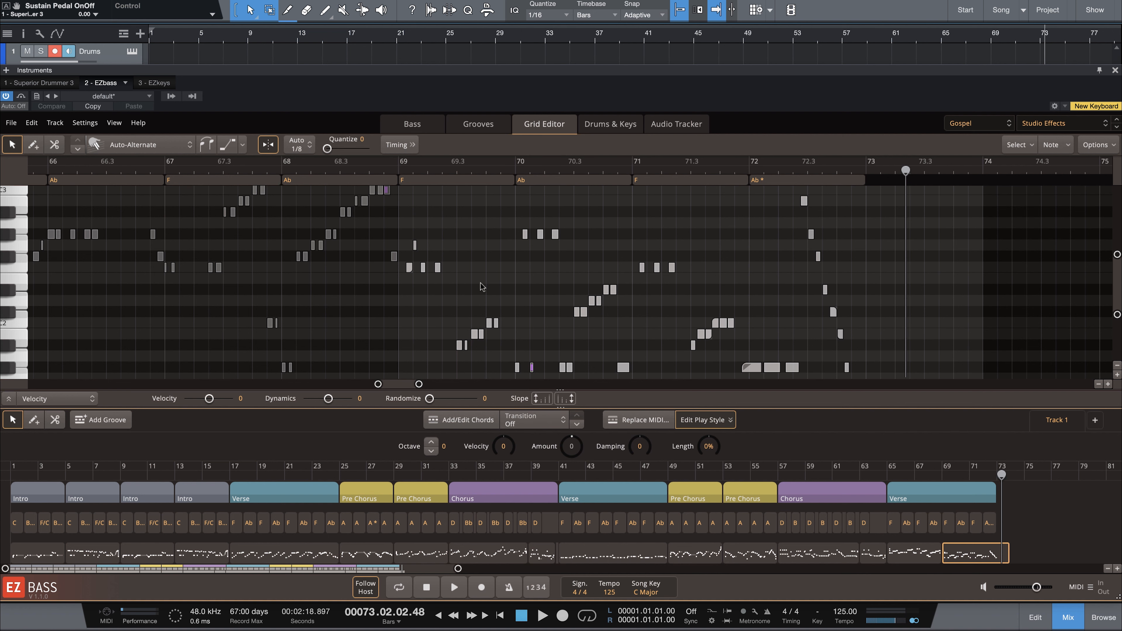
drag(481, 287, 401, 257)
drag(508, 216, 680, 277)
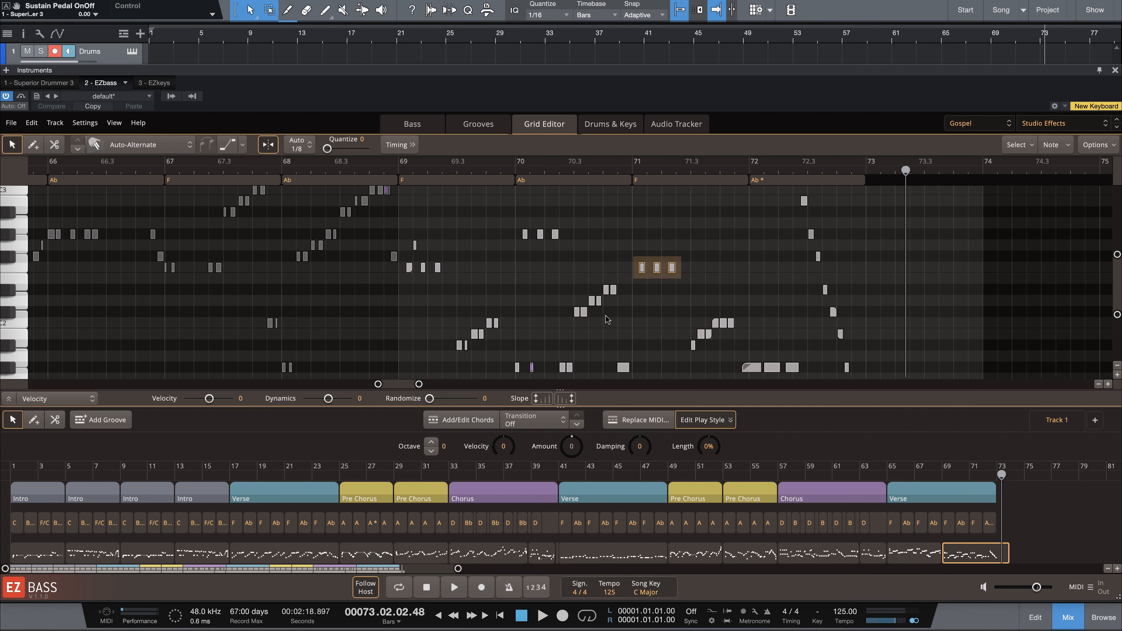
click(409, 267)
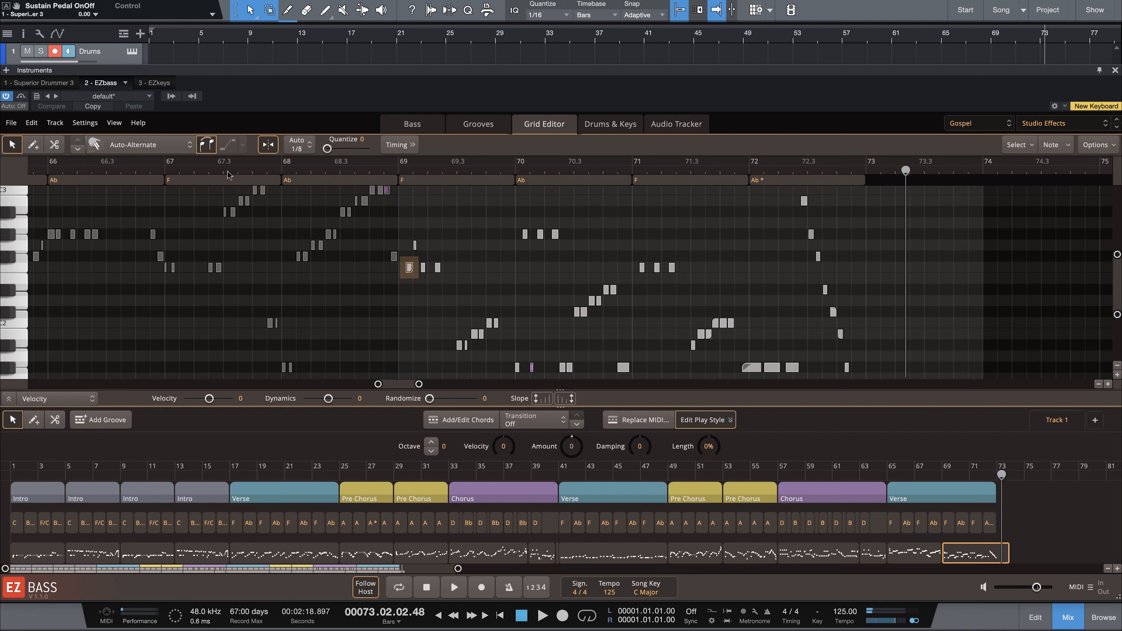
click(155, 149)
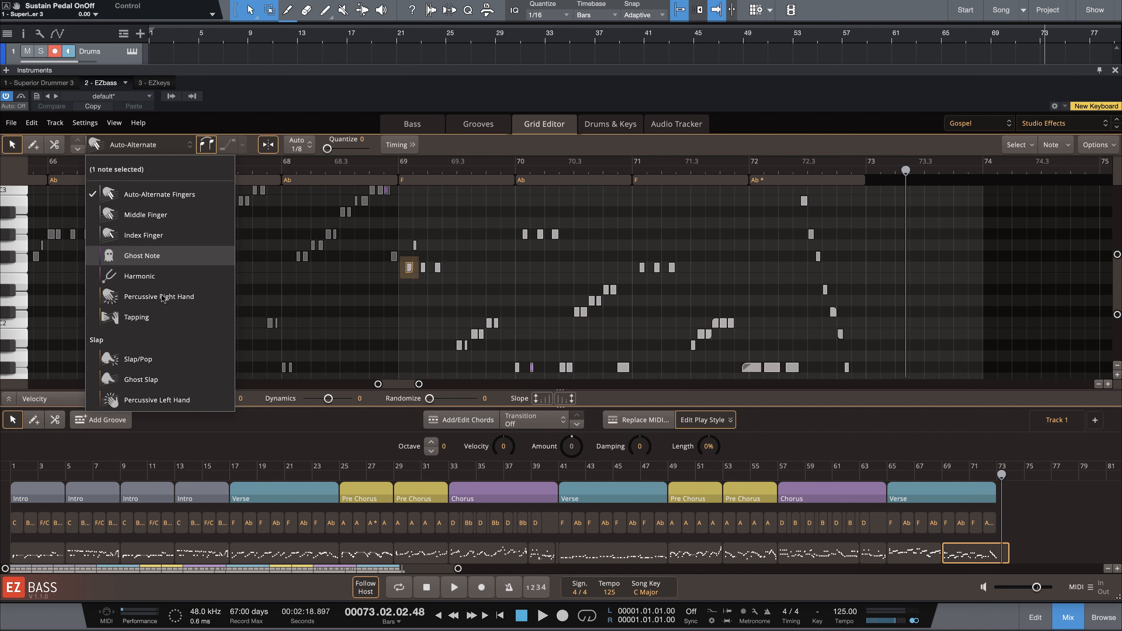
click(164, 367)
Set the second repeated high note in bar 69 to Ghost Slap and the third to Slap/Pop
click(423, 267)
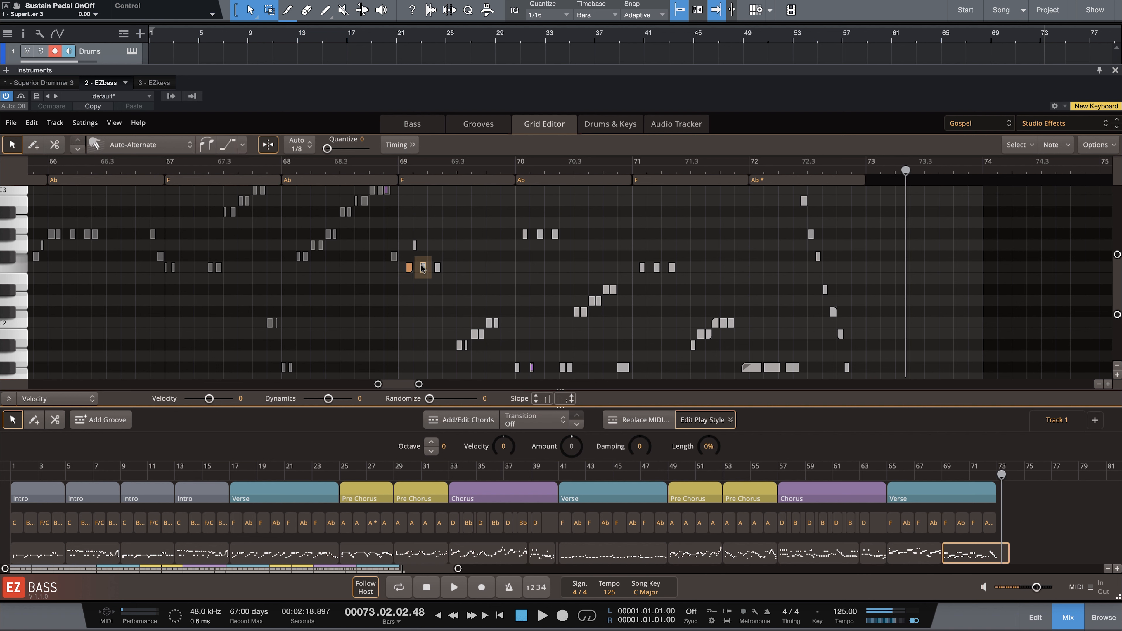
click(155, 145)
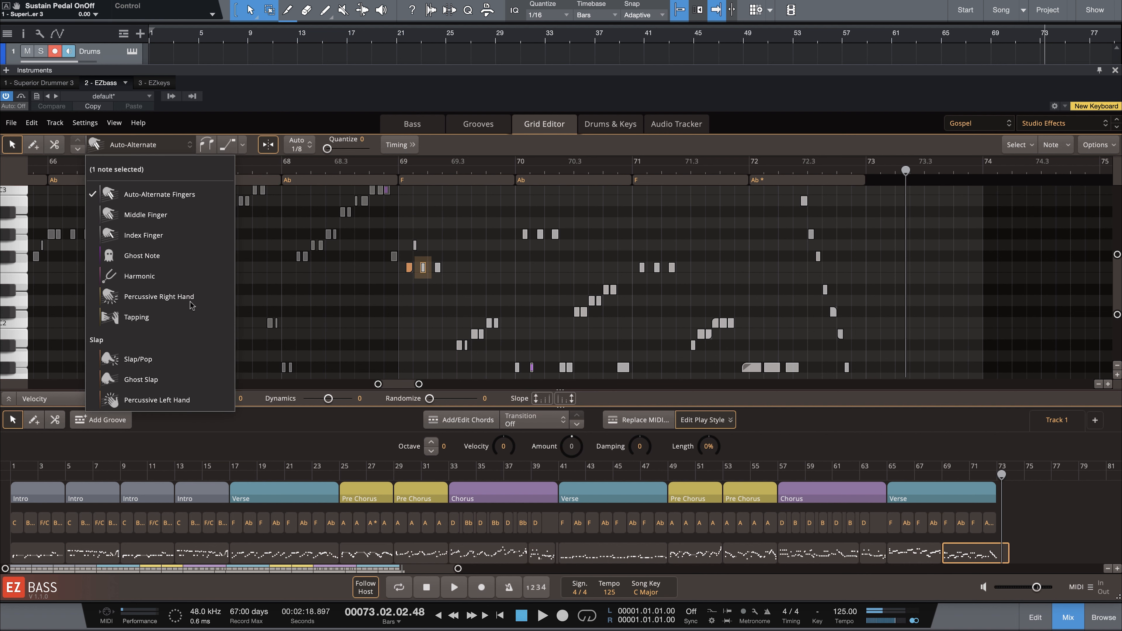
click(196, 380)
click(437, 267)
click(155, 145)
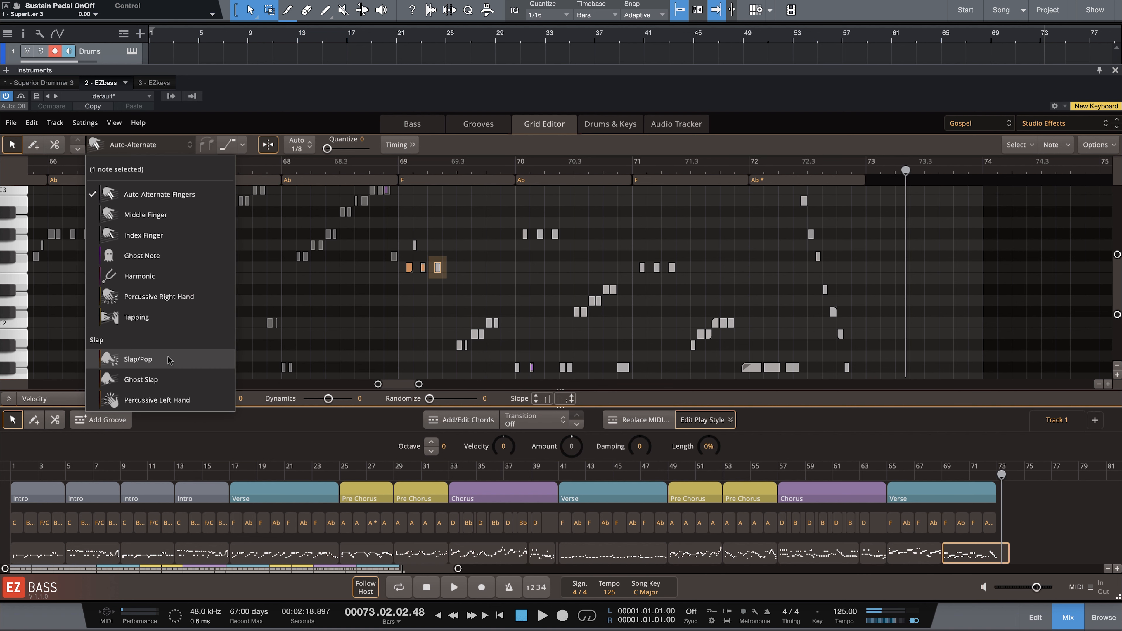
click(166, 361)
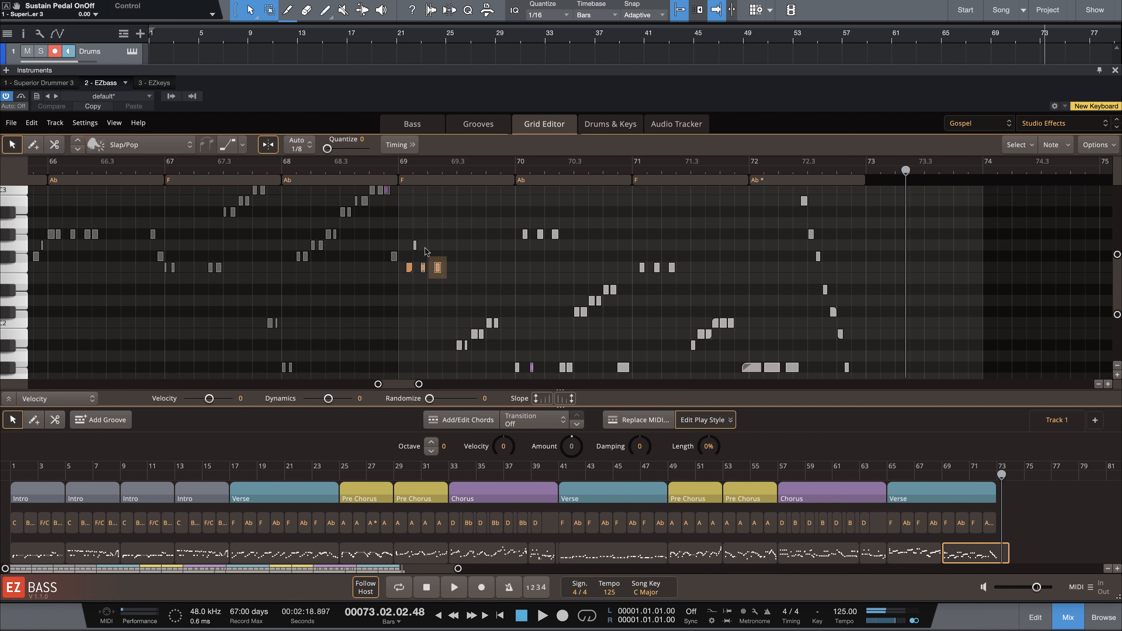
click(415, 246)
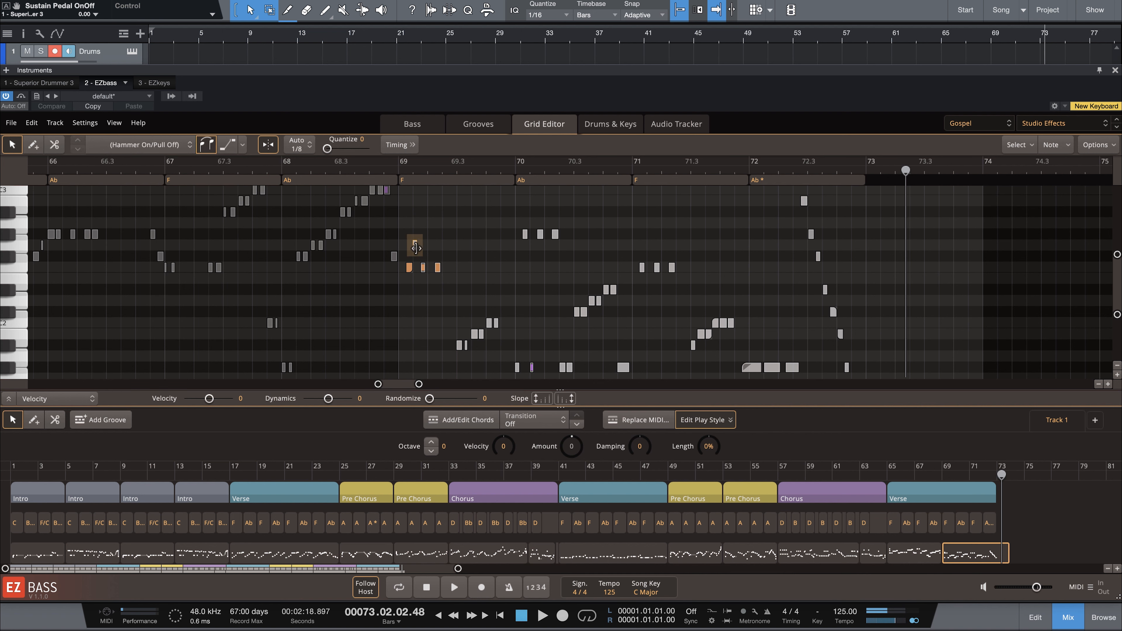
click(423, 267)
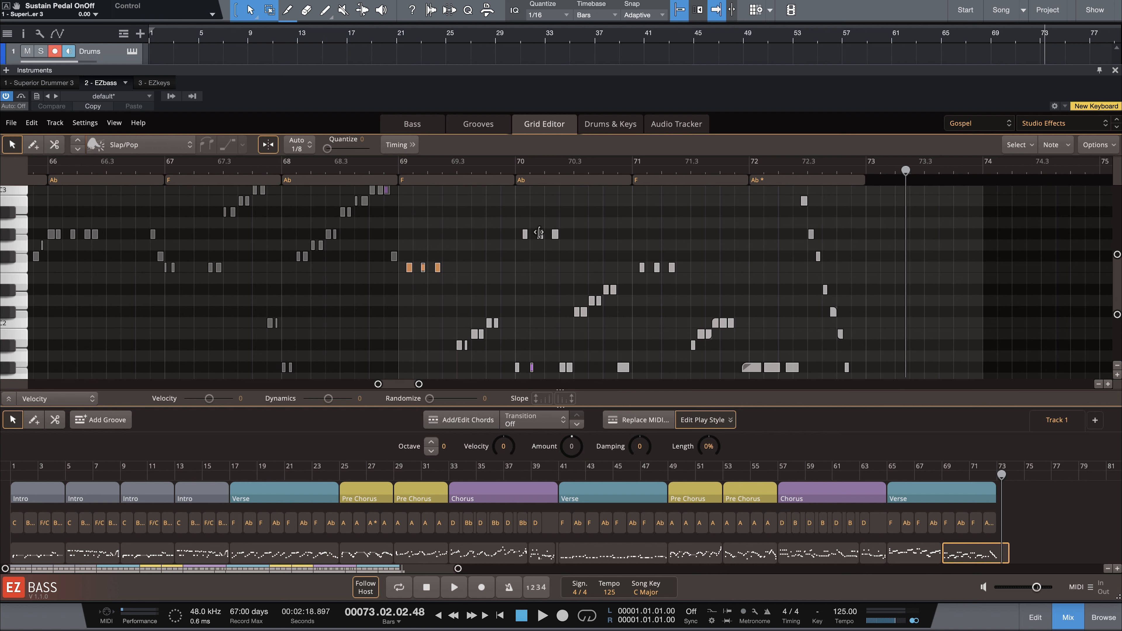
Set the first and third of the repeated high notes in both bars 70 and 71 to Slap/Pop
drag(511, 204, 686, 282)
click(610, 240)
click(525, 235)
shift+click(555, 235)
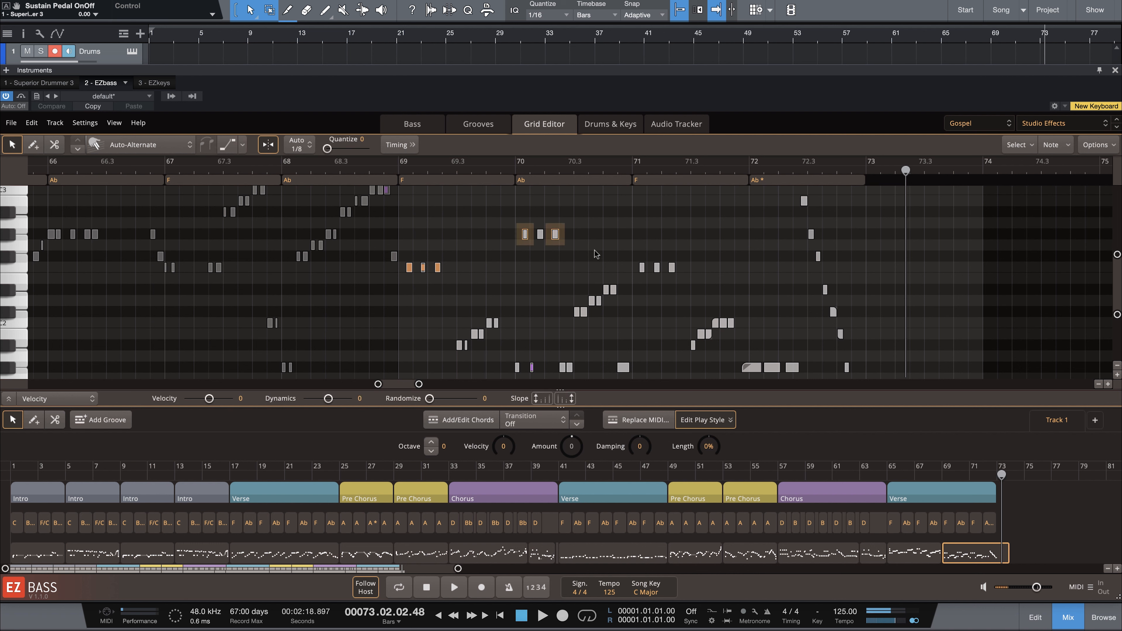
shift+click(643, 268)
shift+click(672, 269)
click(160, 148)
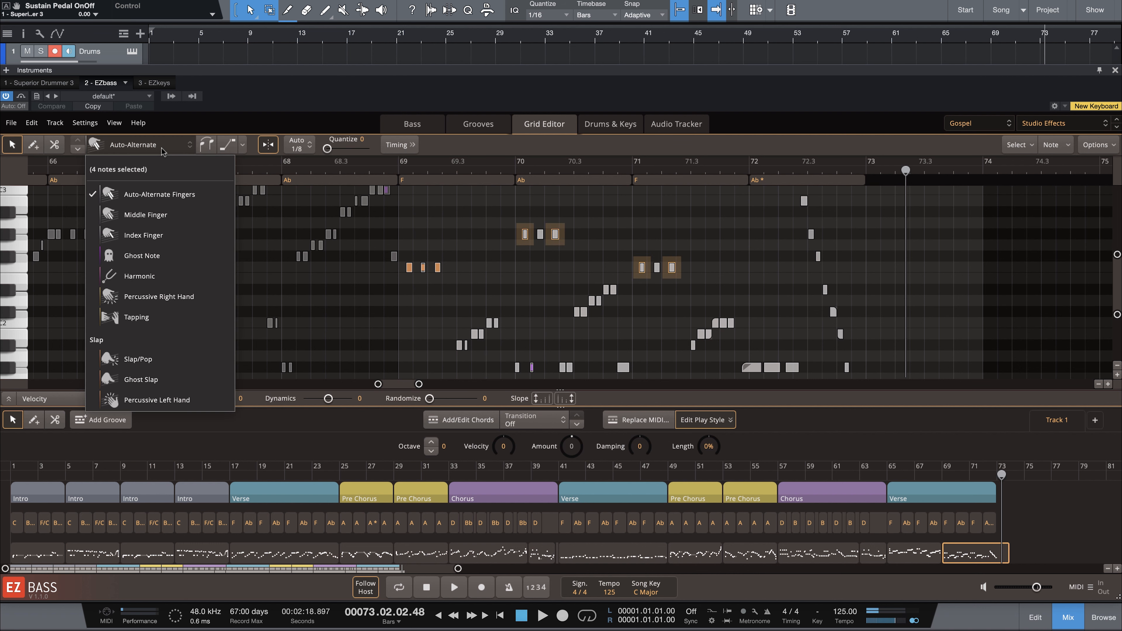
click(178, 366)
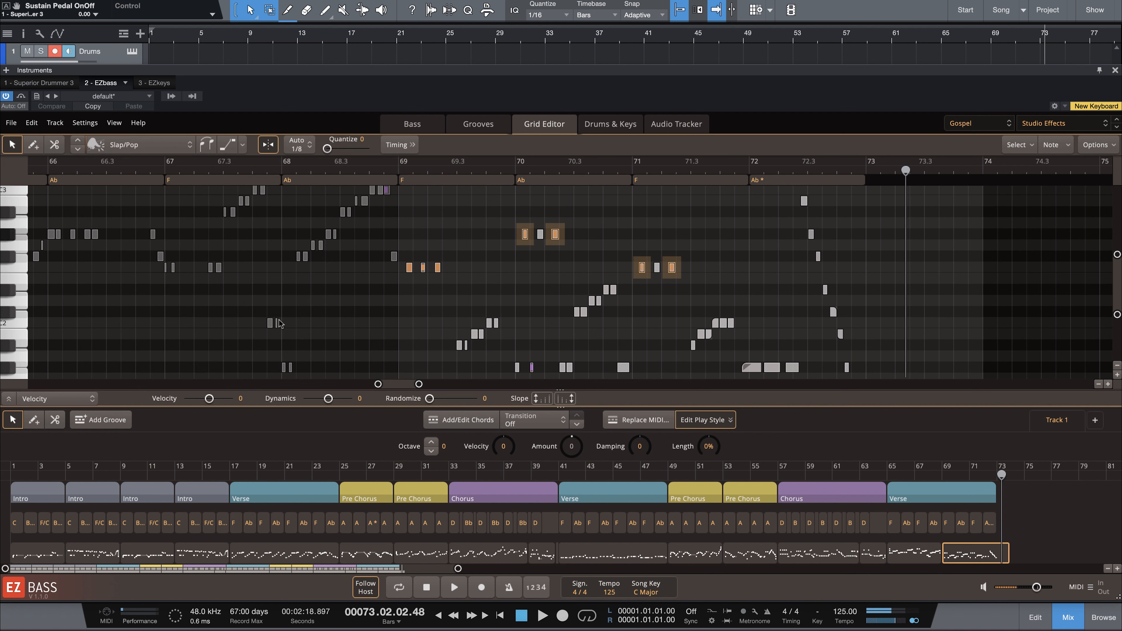
Set the middle of the three repeated high notes in both bars 70 and 71 to Ghost Slap
click(541, 237)
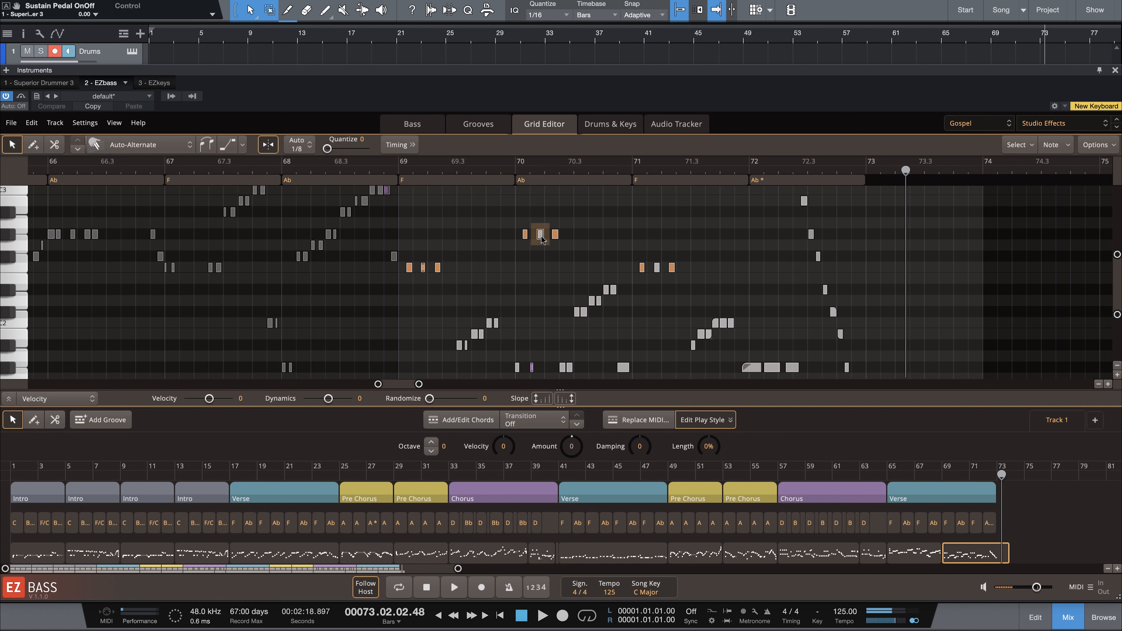
shift+click(656, 269)
click(157, 142)
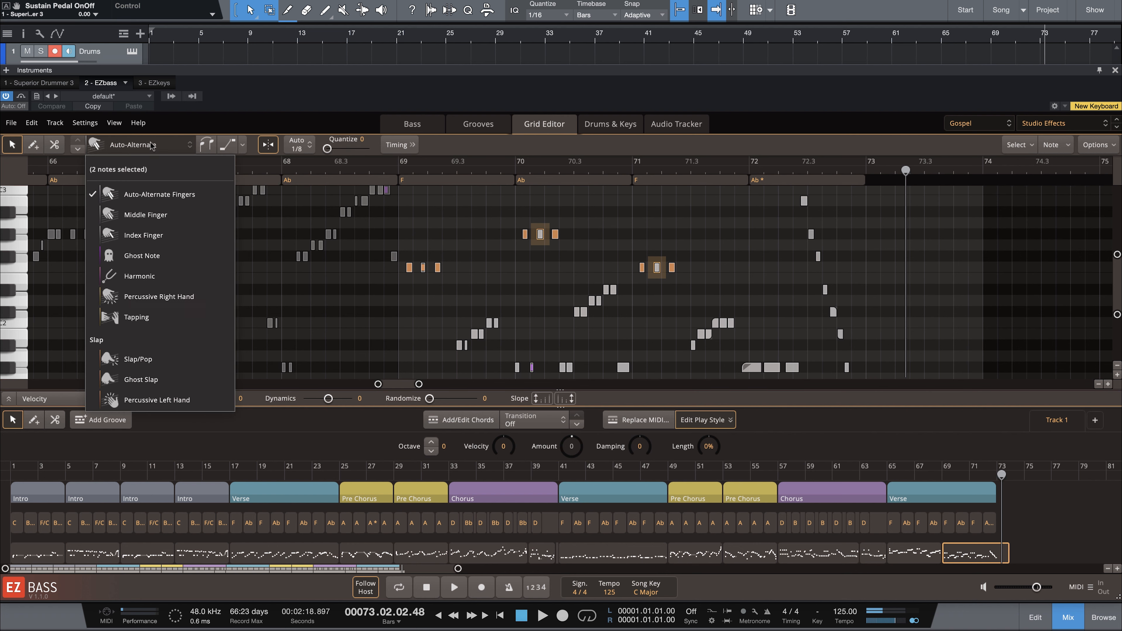
click(161, 381)
Set the second of the three long notes at the start of bar 72 to Ghost Slap and the third to Slap/Pop
scroll(740, 276, down, 3)
click(772, 299)
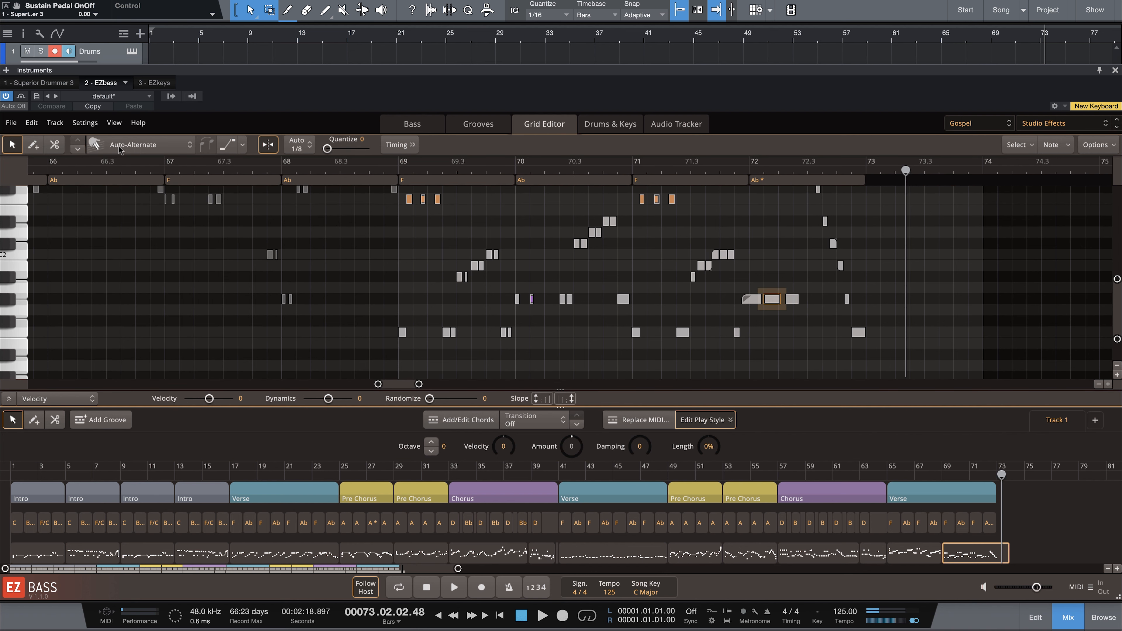
click(119, 146)
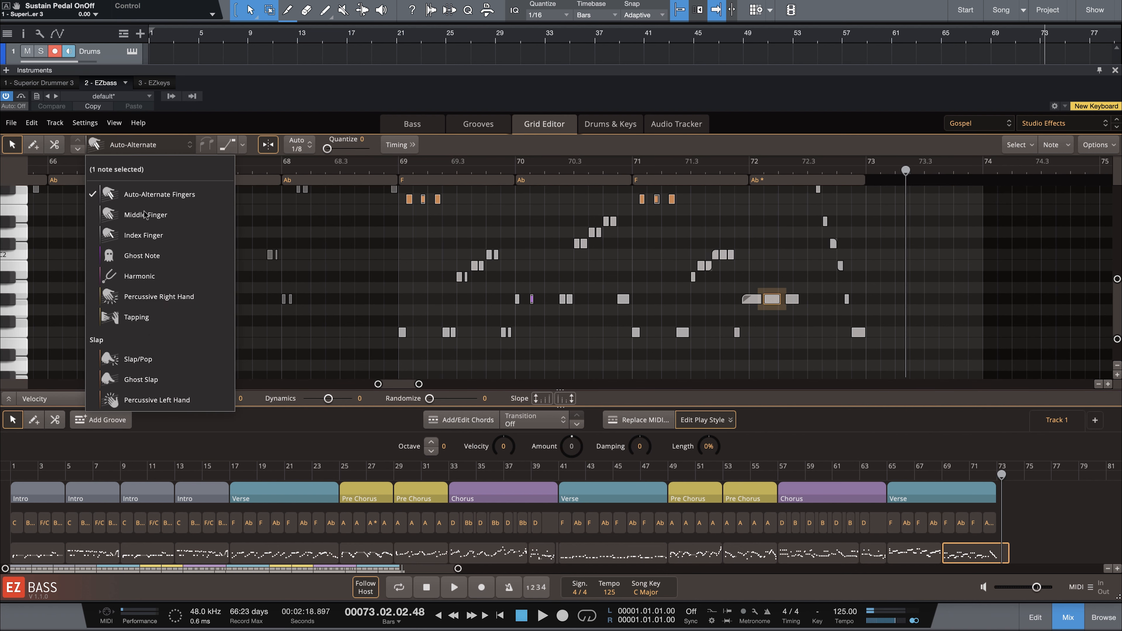
click(162, 381)
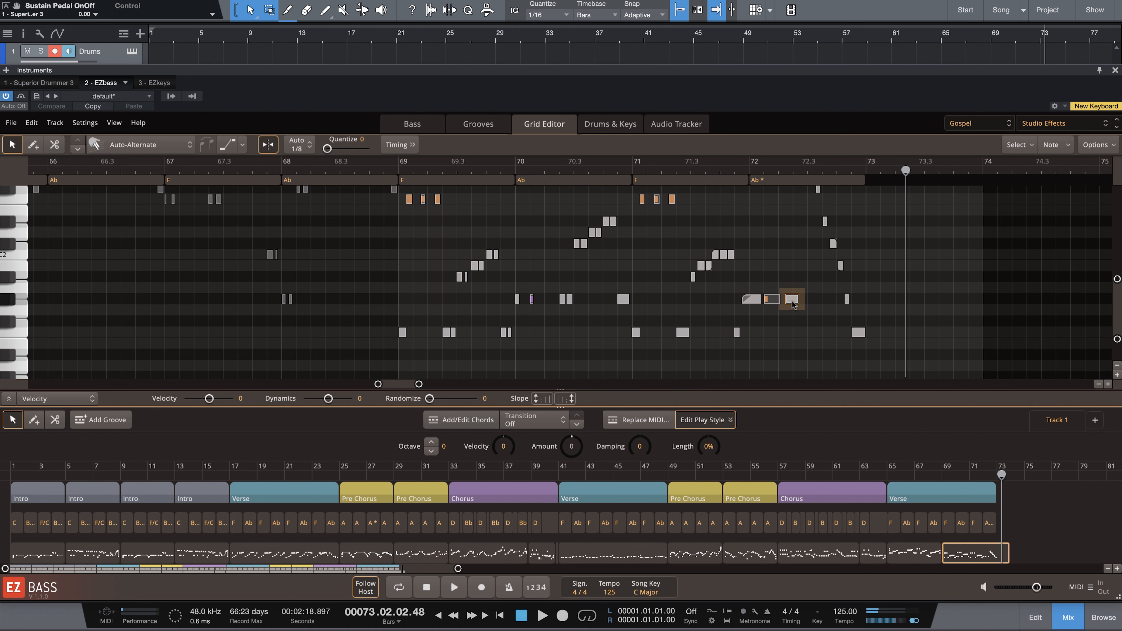
click(792, 299)
click(128, 145)
click(140, 361)
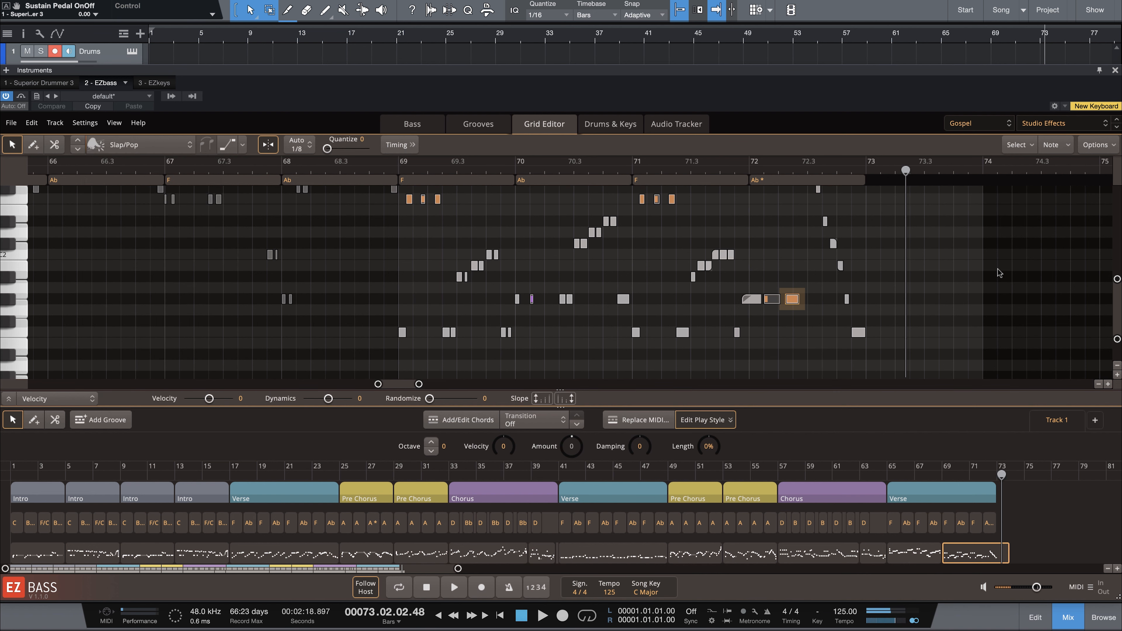
Play the final Verse's second half from bar 69 to check the slap articulations
scroll(606, 248, up, 2)
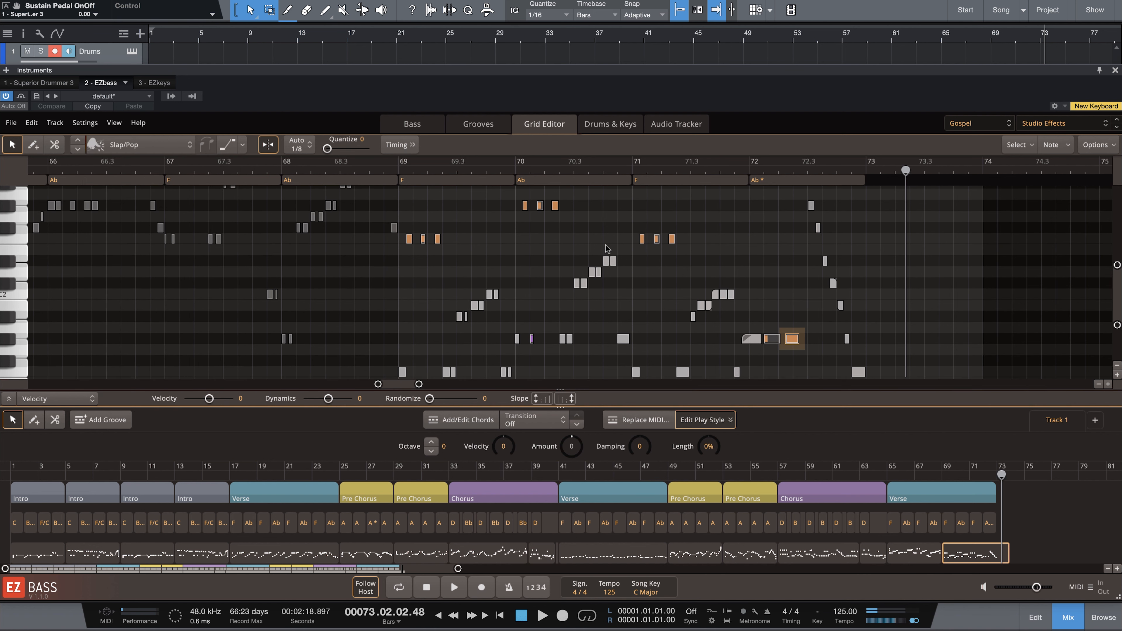
click(944, 38)
click(992, 37)
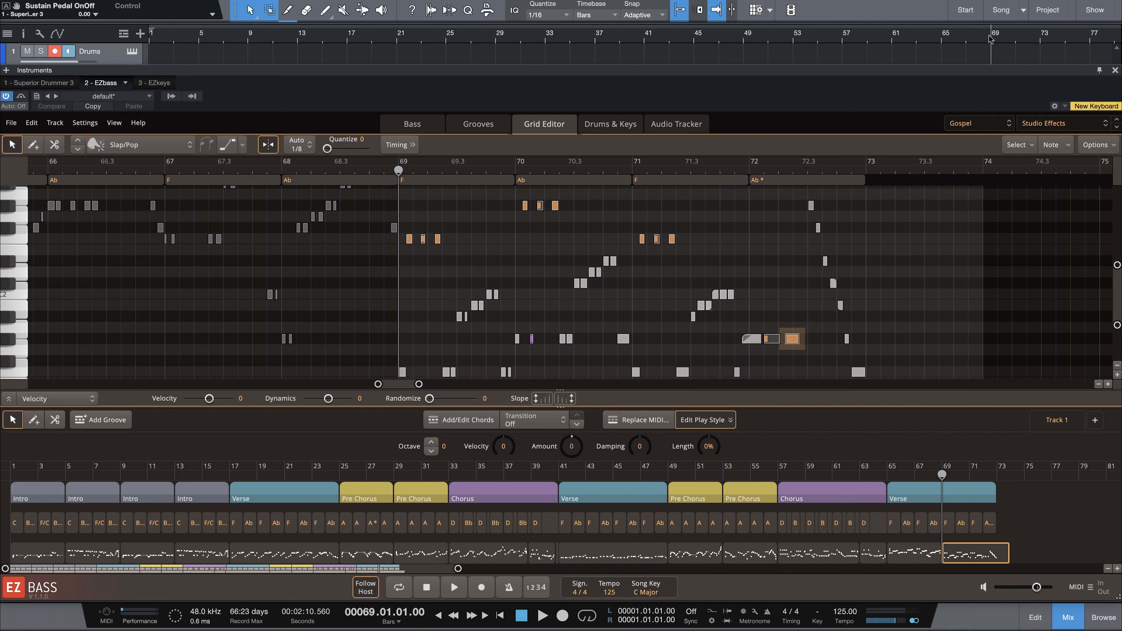
key(space)
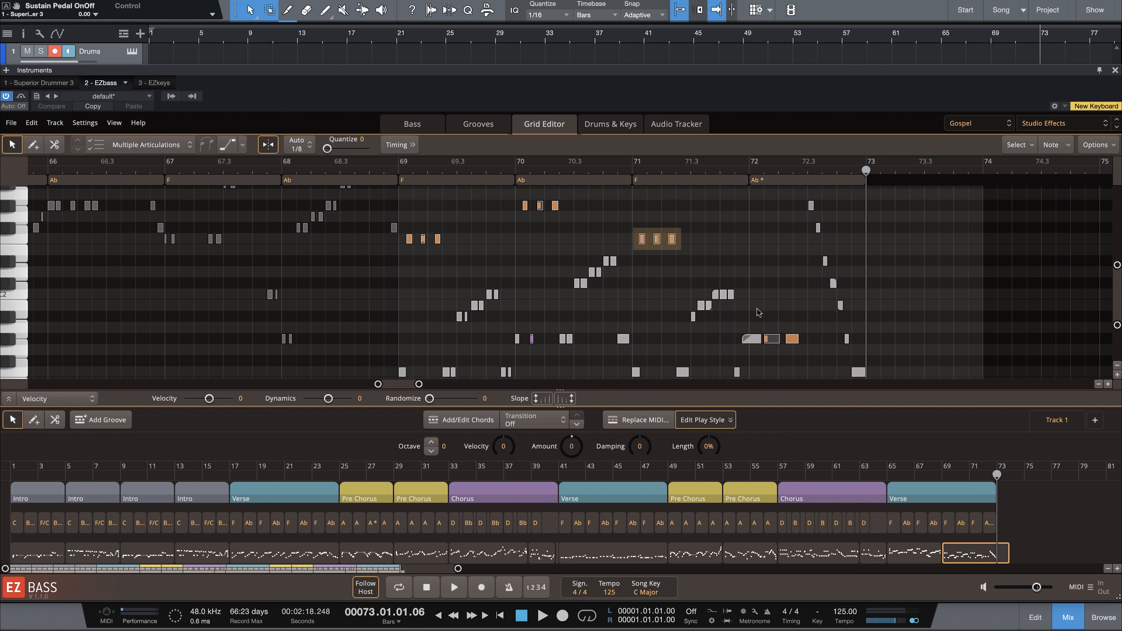
Raise the velocities of the three slap notes in bar 71, bringing the middle one to 106
drag(805, 350, 736, 330)
drag(684, 254, 627, 244)
click(6, 402)
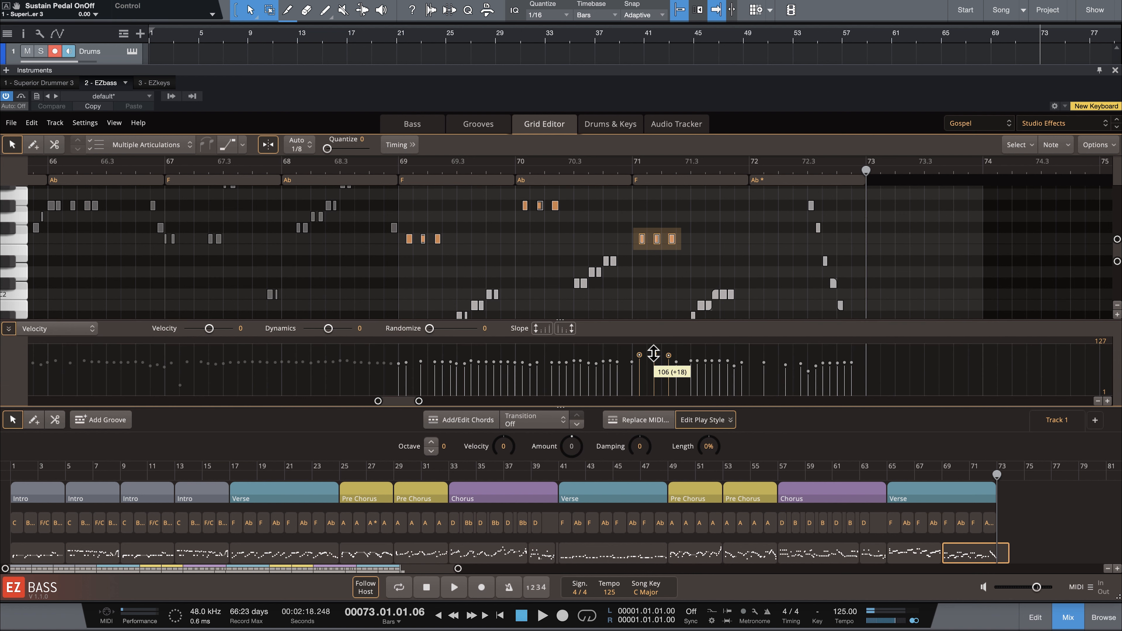
click(769, 270)
Raise the velocities of the Ghost Slap and Slap/Pop notes in bar 72
scroll(768, 268, down, 5)
scroll(768, 266, up, 1)
drag(806, 270, 769, 221)
drag(787, 364, 787, 356)
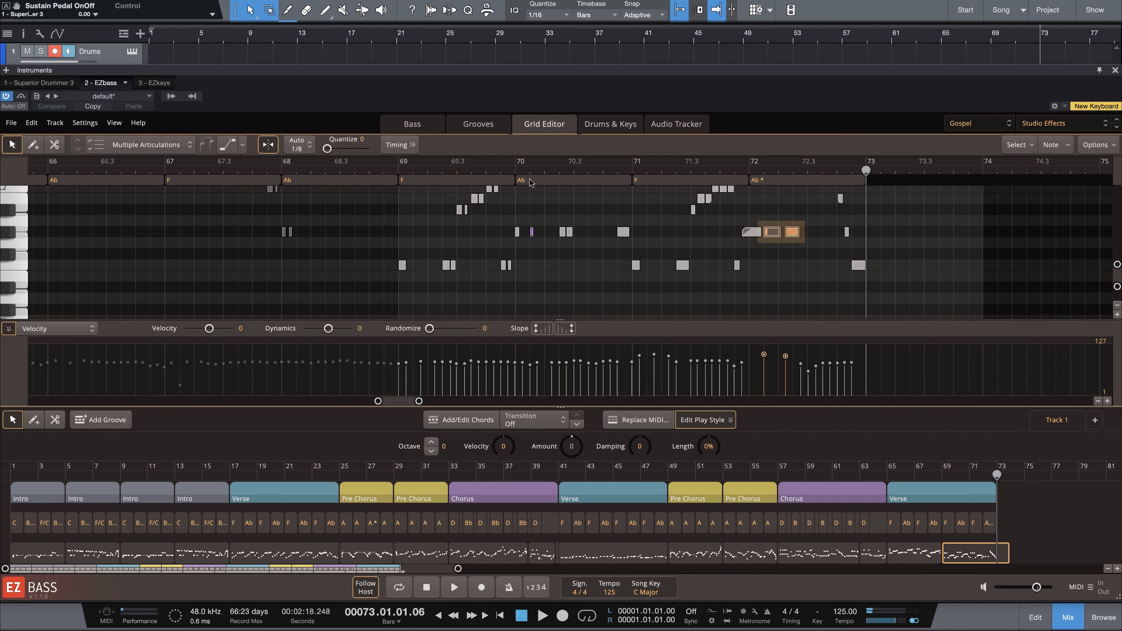
Raise the velocities of the three slap notes in bar 70 slightly
scroll(547, 210, up, 3)
drag(516, 225, 566, 250)
drag(552, 362, 551, 360)
Play the bassline from bar 69 to check the adjusted velocities
click(993, 40)
key(space)
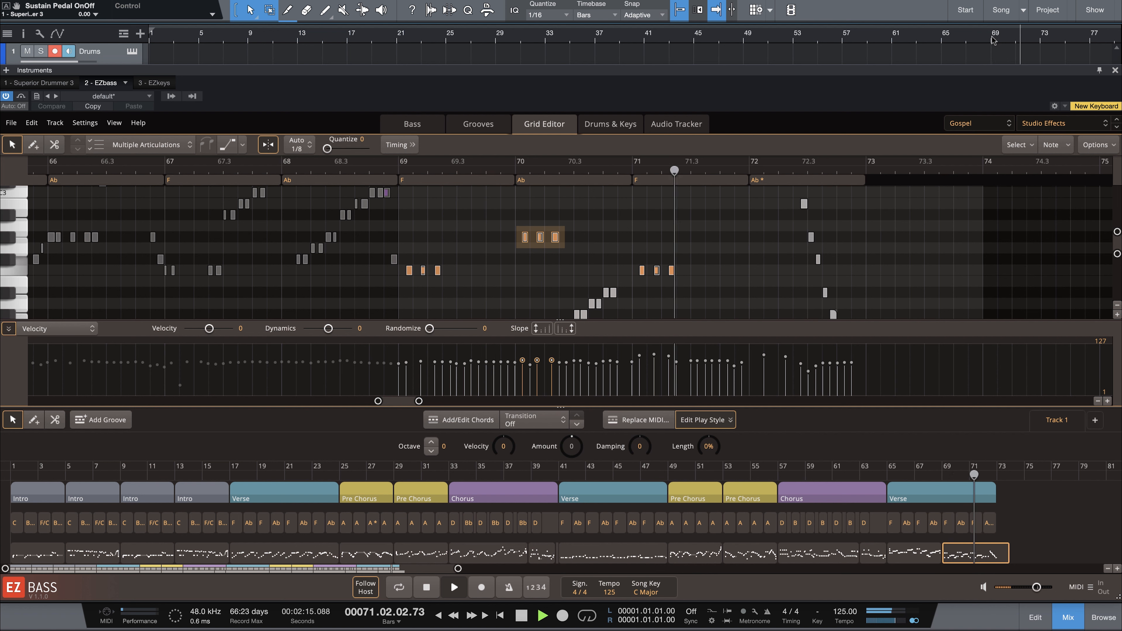
scroll(932, 265, down, 4)
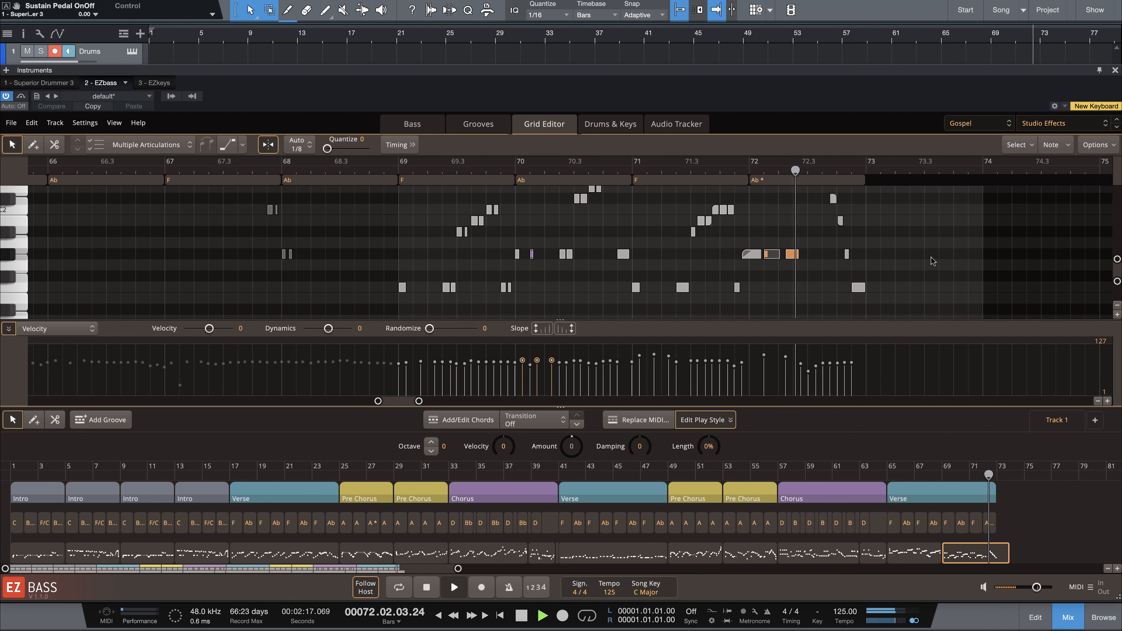
scroll(932, 261, up, 3)
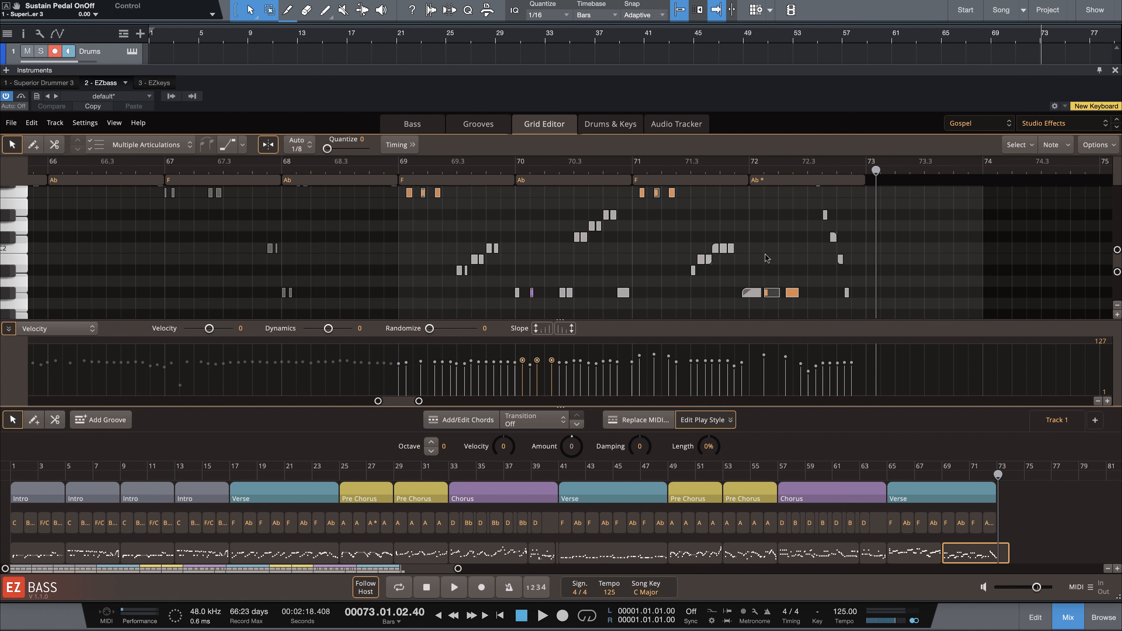
scroll(672, 230, up, 1)
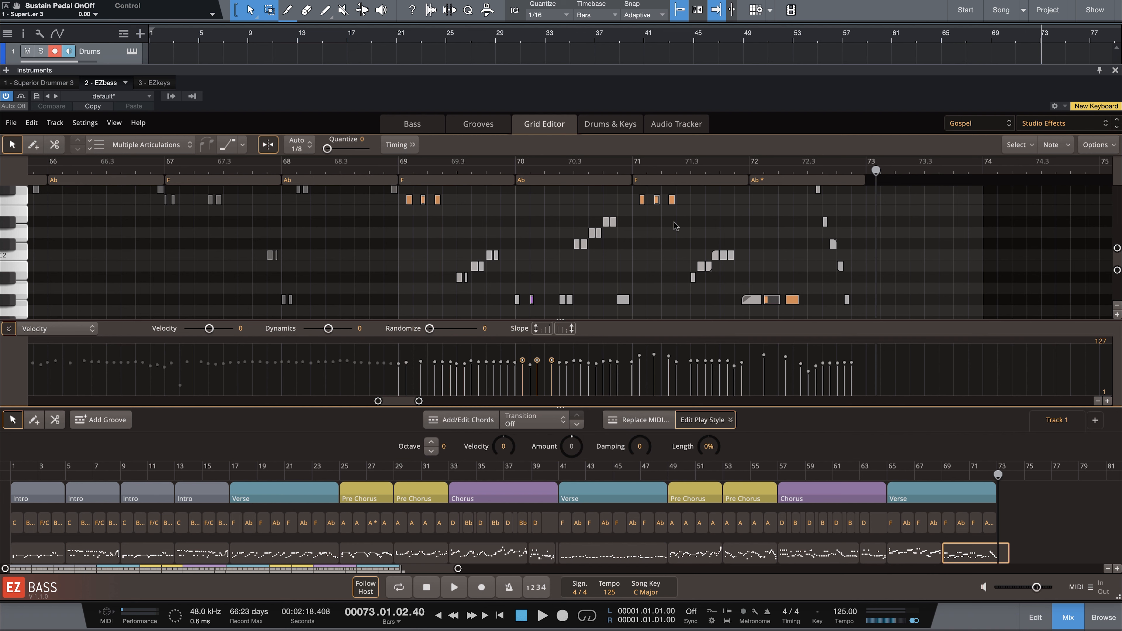
Switch to the EZkeys instrument and play its second Verse from bar 41
click(153, 83)
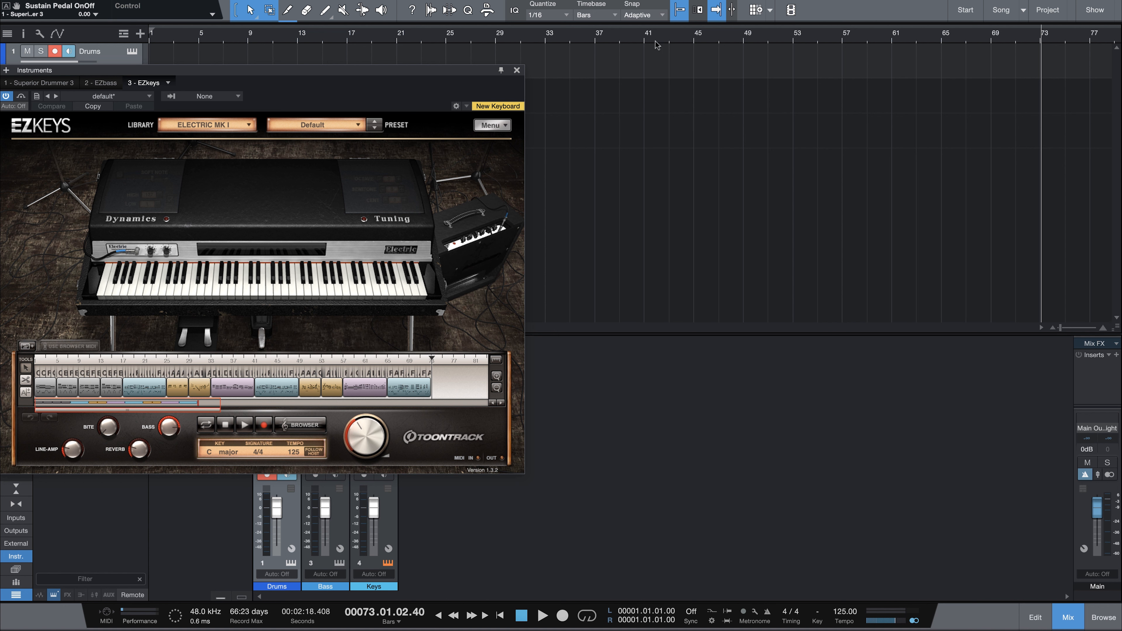
click(645, 40)
key(space)
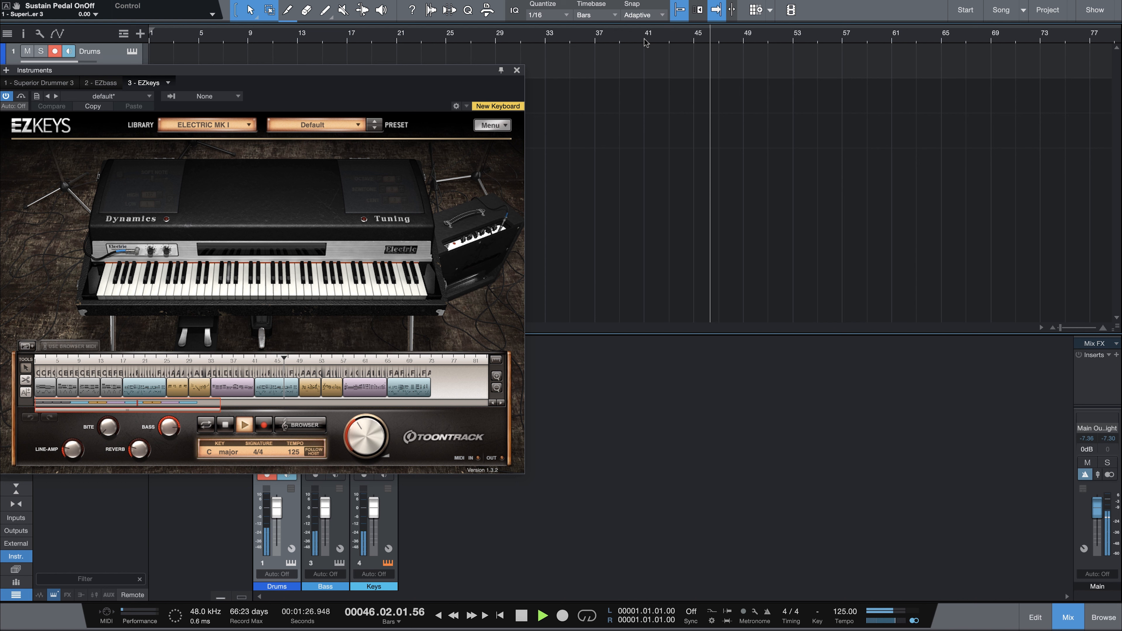
key(space)
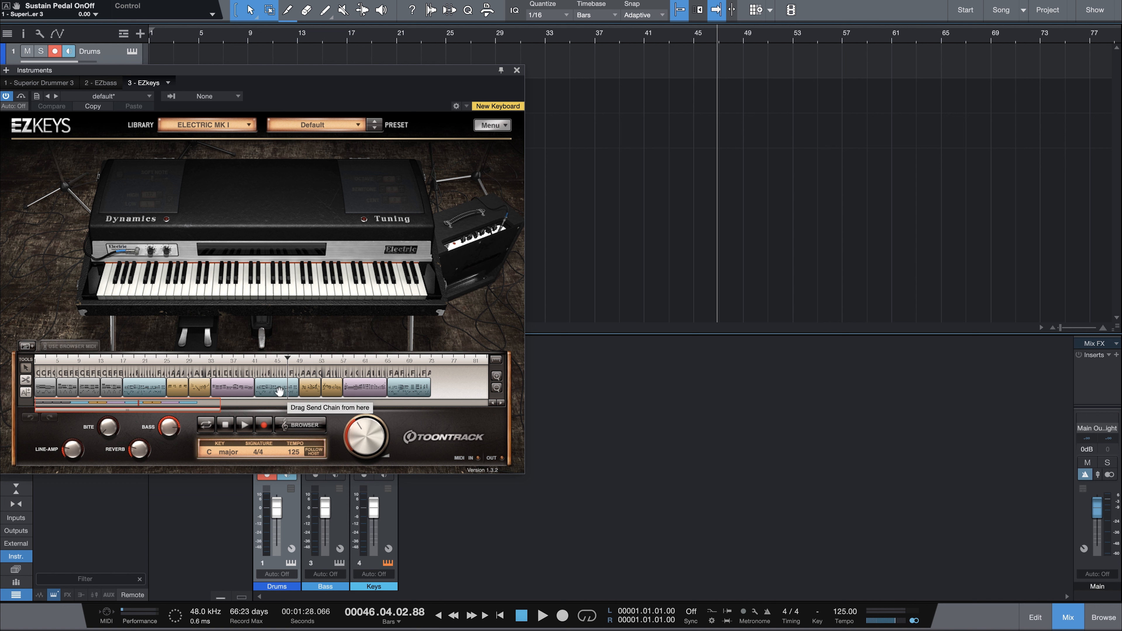
Split the EZkeys second Verse block at bar 45 and return to the selection tool
click(25, 381)
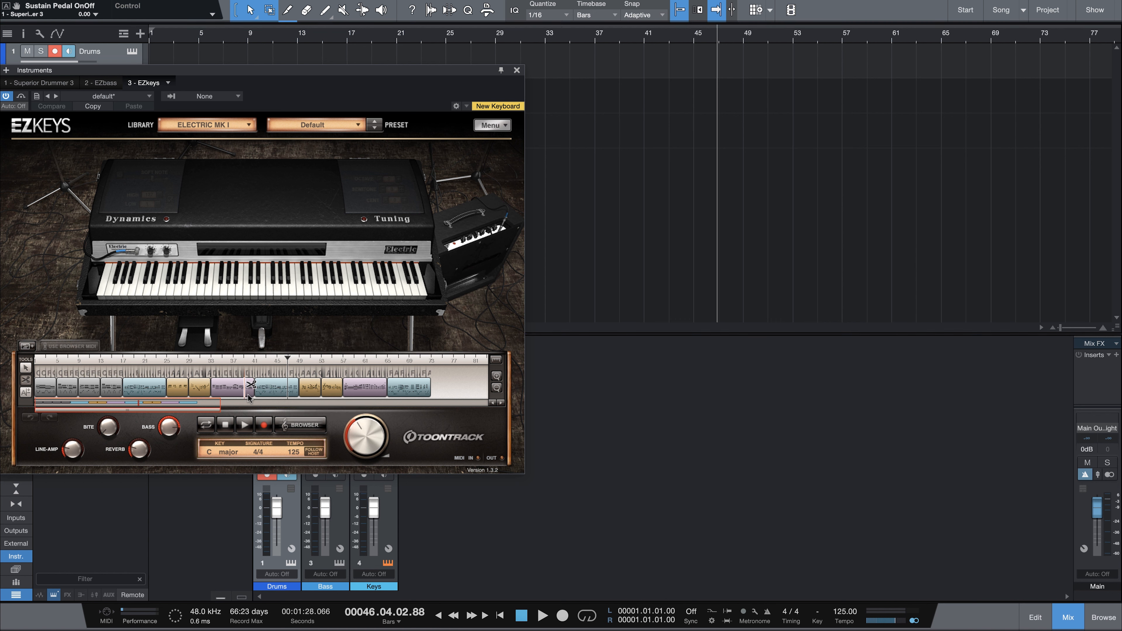
click(276, 391)
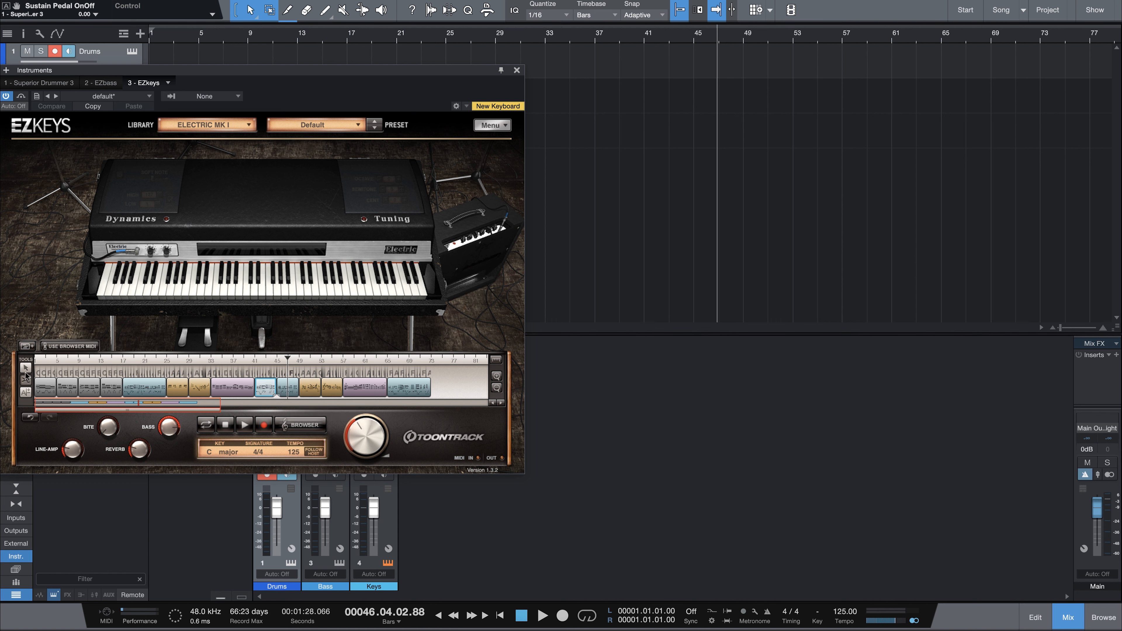
click(26, 367)
Remove the first half of the second Verse at bar 41 and fill the gap with a copy of the second half
right_click(265, 389)
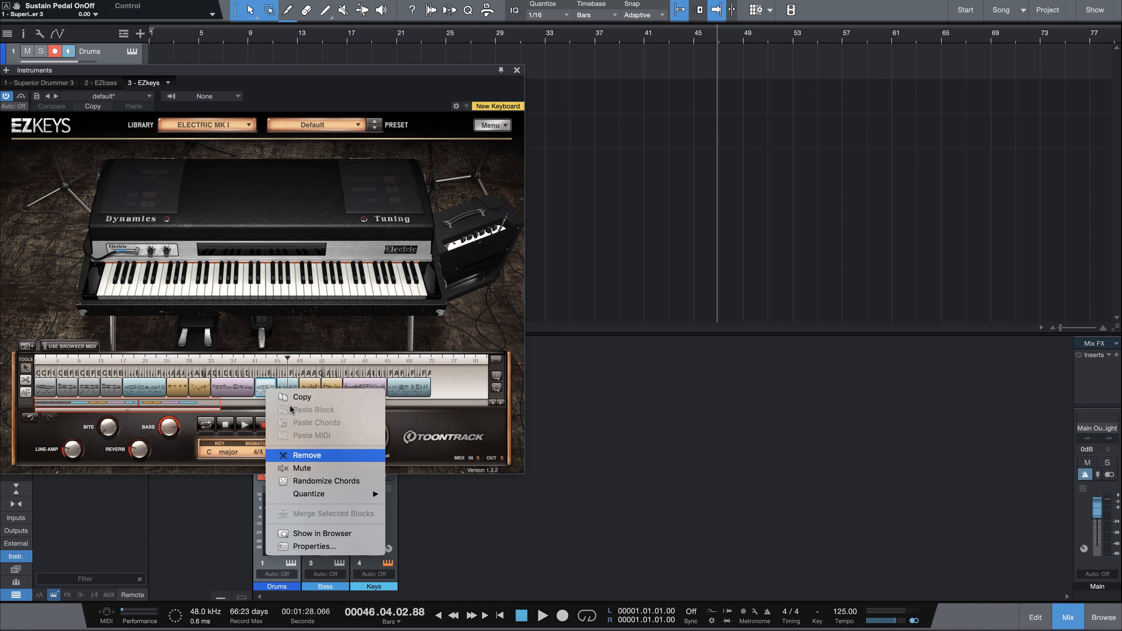
click(307, 455)
click(289, 389)
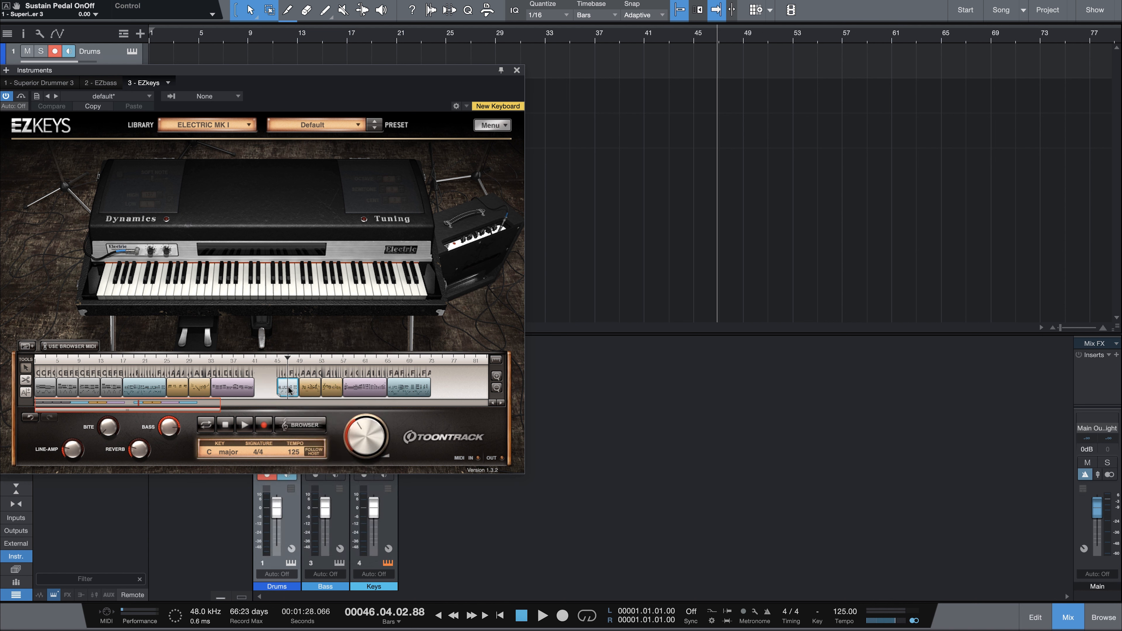
drag(274, 390, 268, 391)
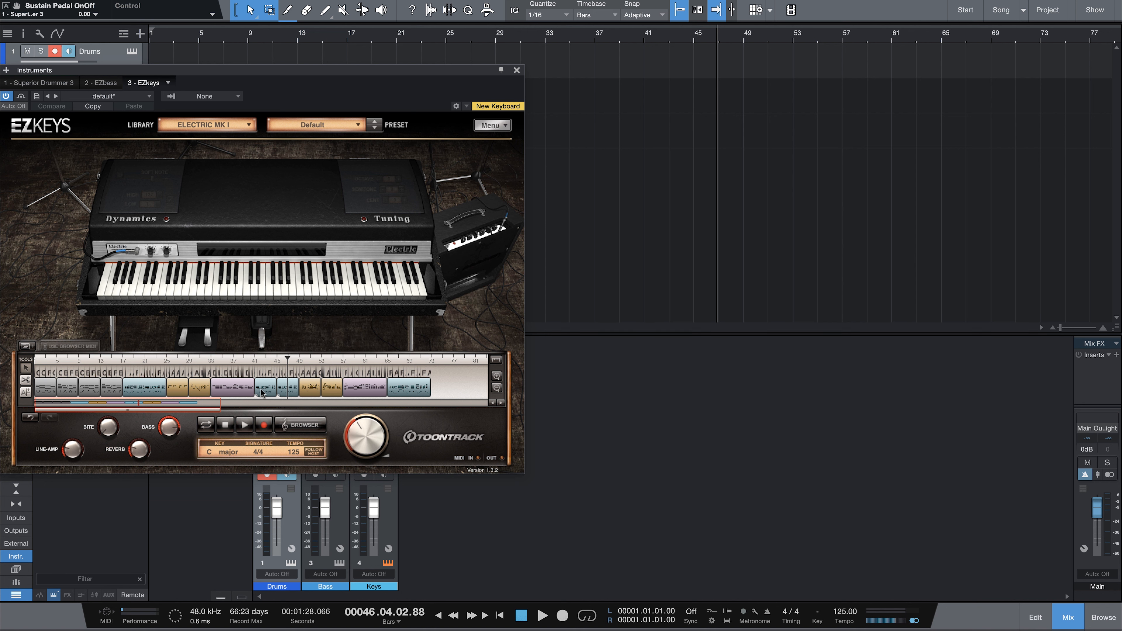
Compare the two halves of the second Verse and play the keys part from bar 41
click(262, 391)
click(286, 392)
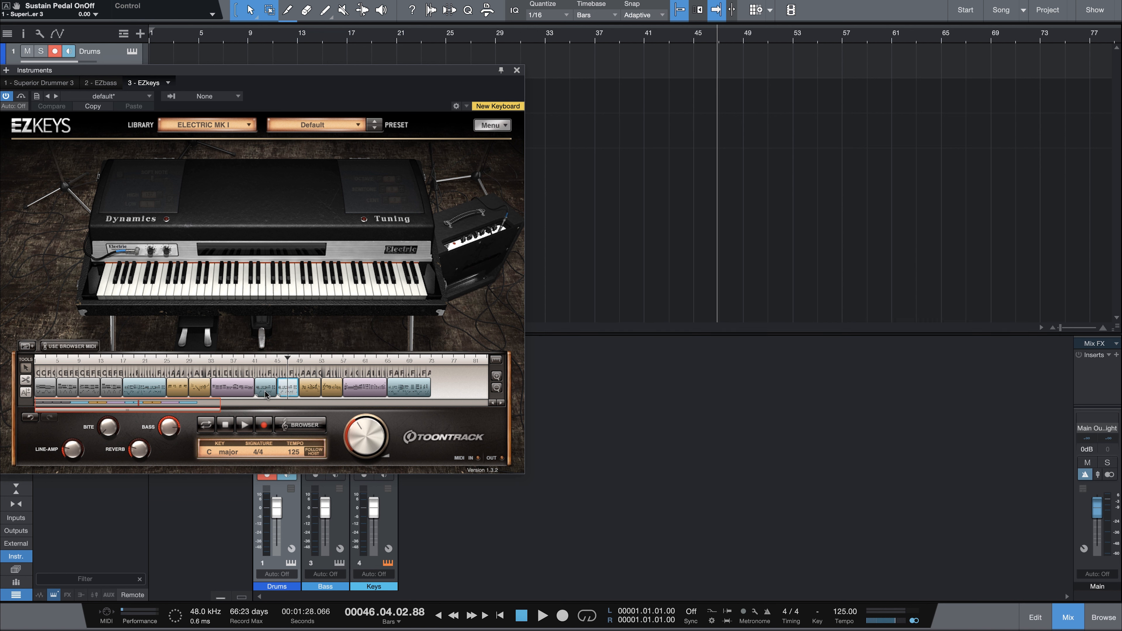
click(266, 395)
key(space)
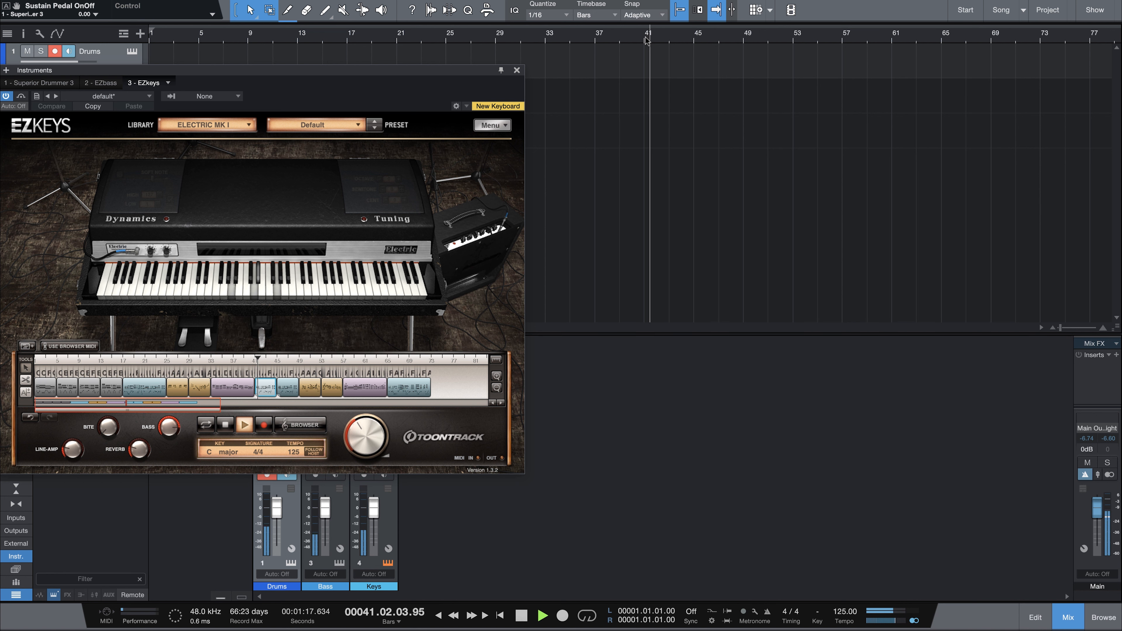